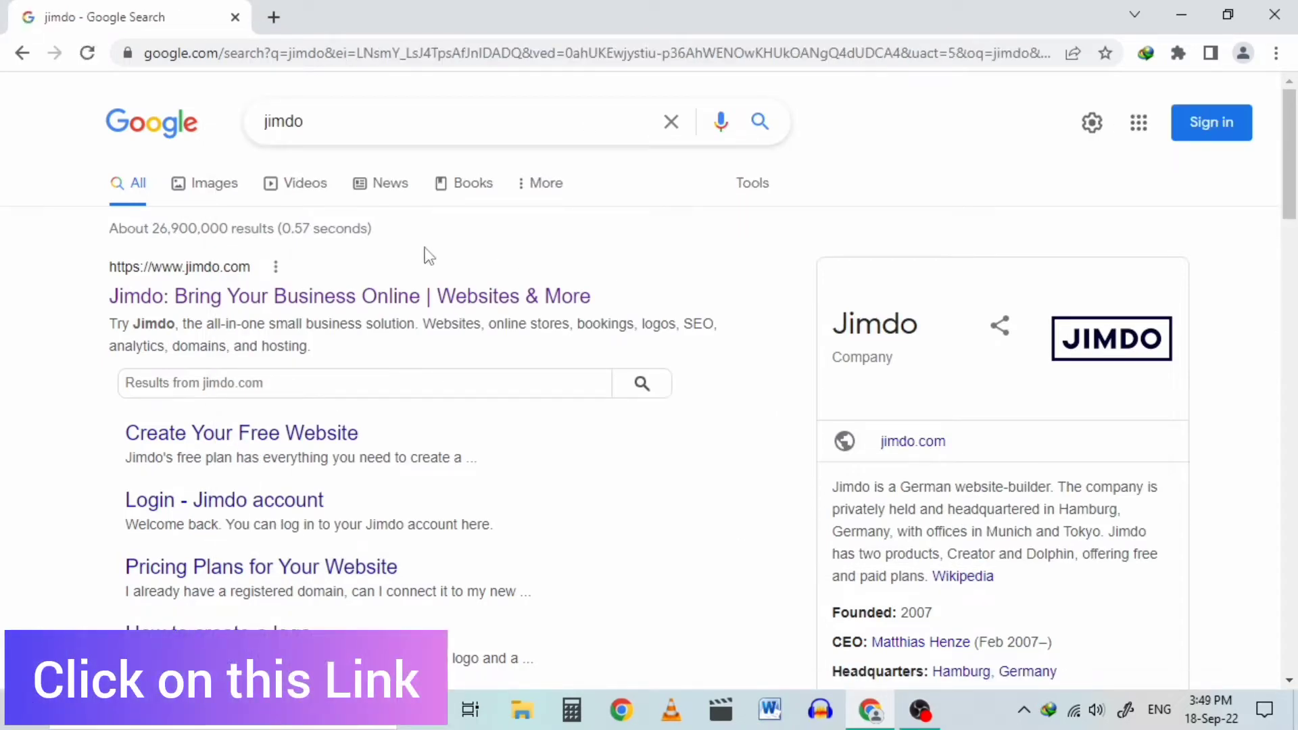
Step: Open the 'Jimdo: Bring Your Business Online' result from the Google search for 'jimdo'
click(441, 299)
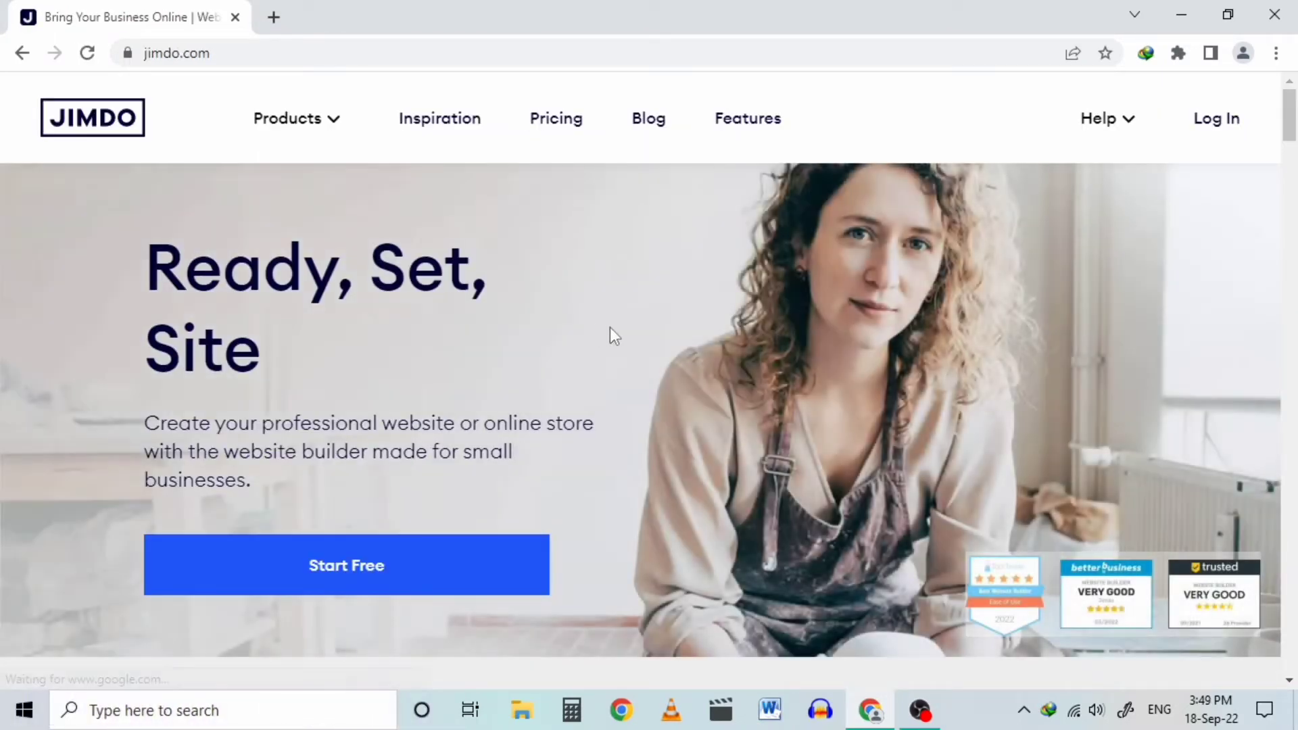
Step: Start creating a free Jimdo account and choose to sign up with Google
scroll(676, 619, down, 8)
drag(1296, 201, 1296, 98)
scroll(521, 399, down, 15)
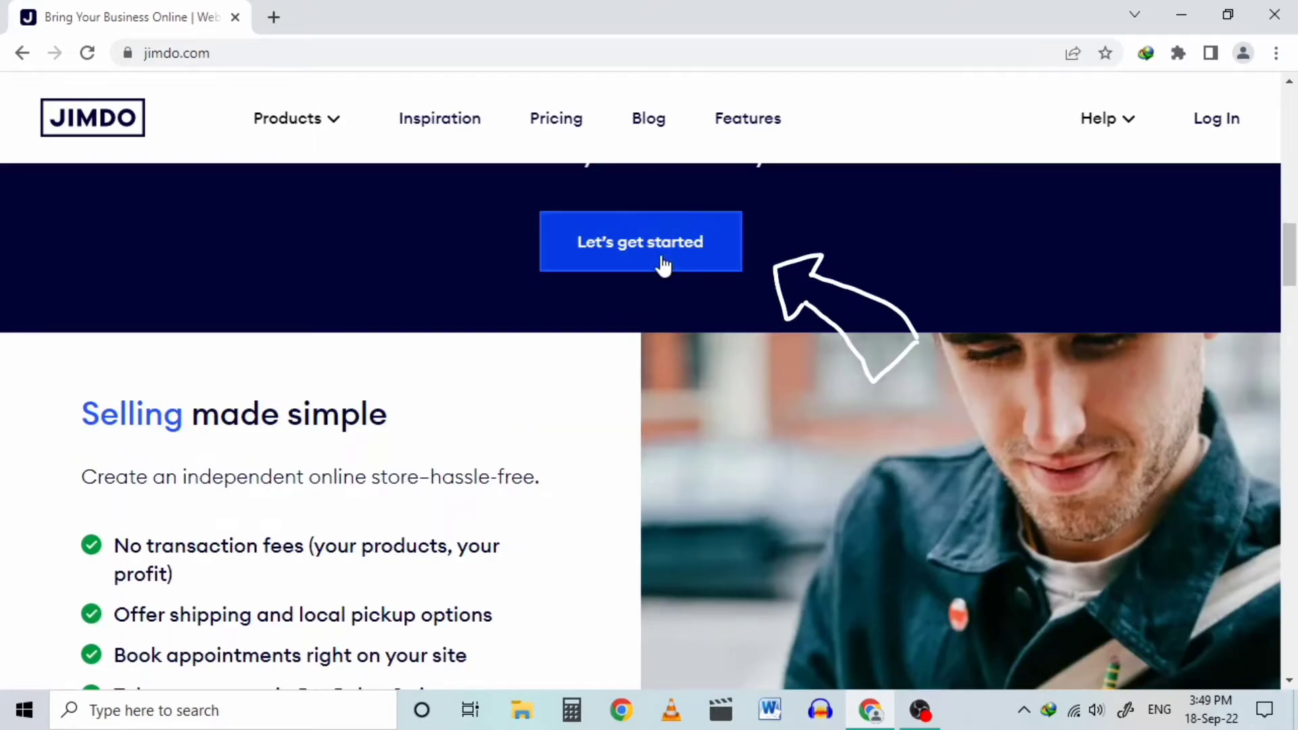
click(663, 264)
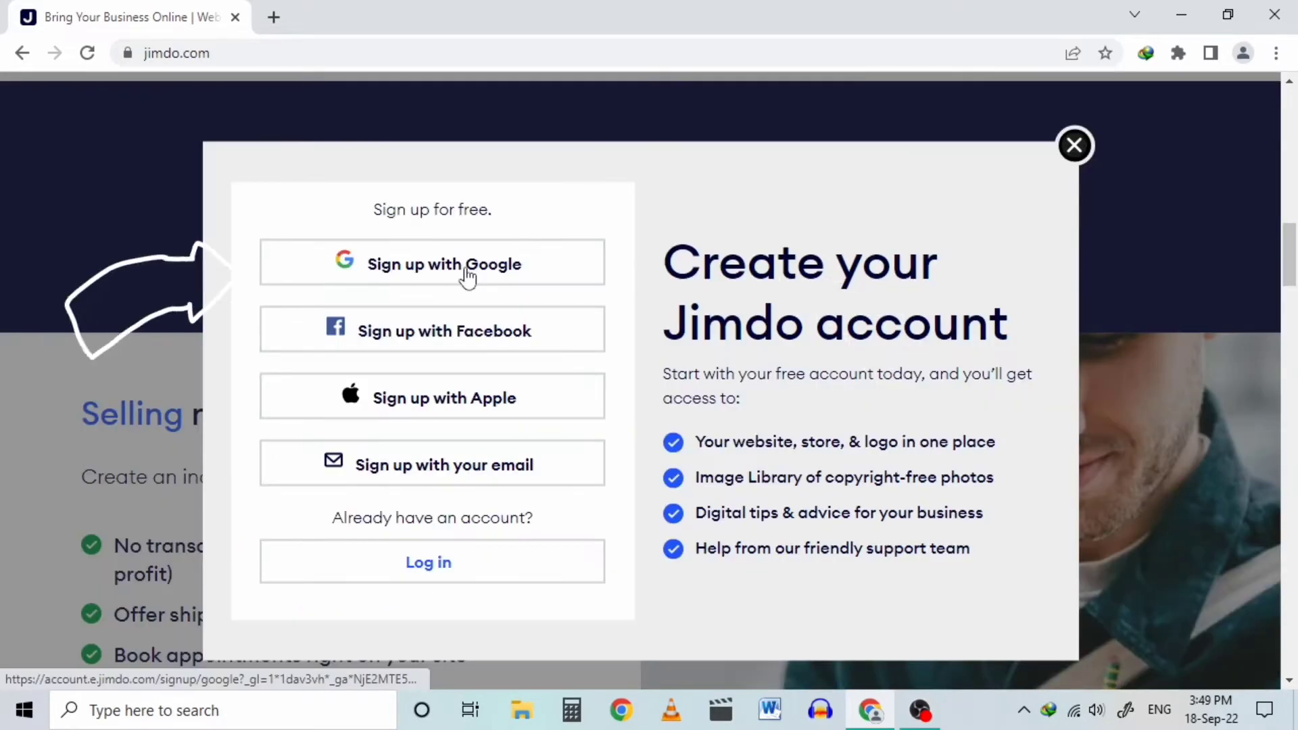
click(568, 261)
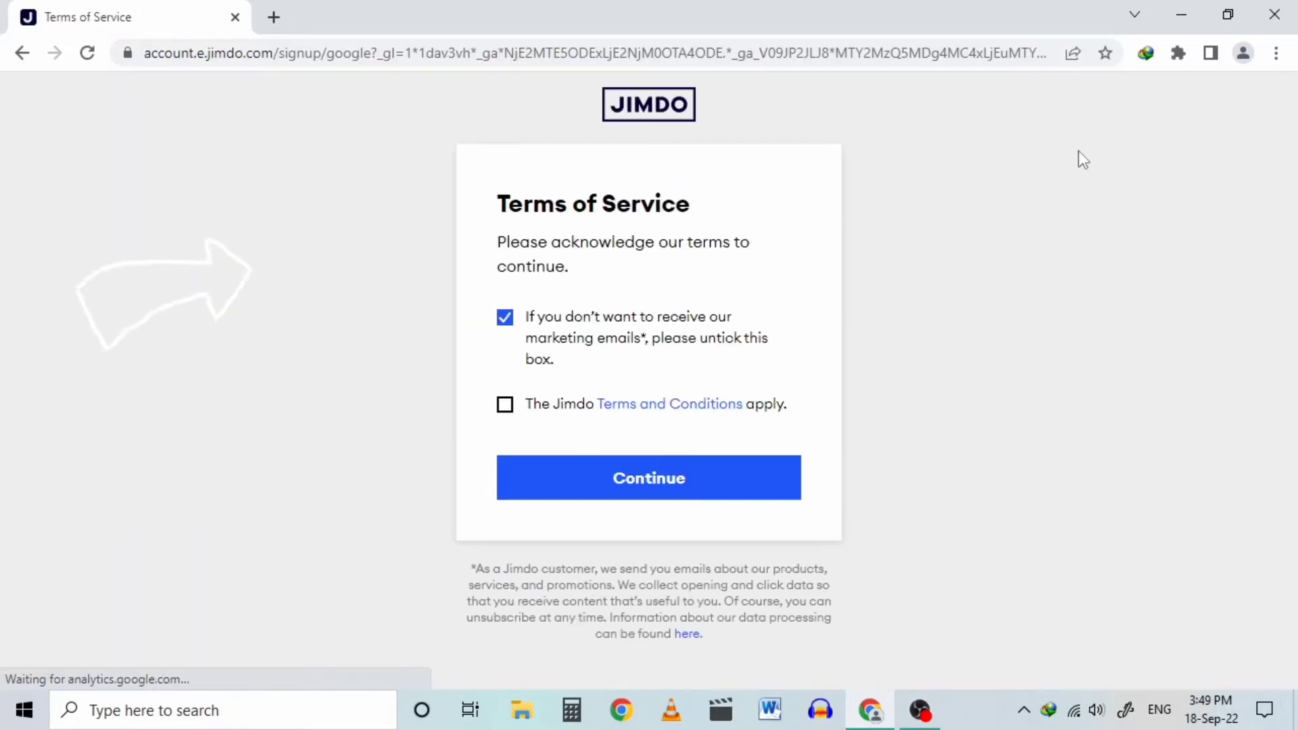
Step: Accept Jimdo's terms, sign in with the saved Google account and its password, and dismiss the profile prompt
click(554, 407)
click(598, 490)
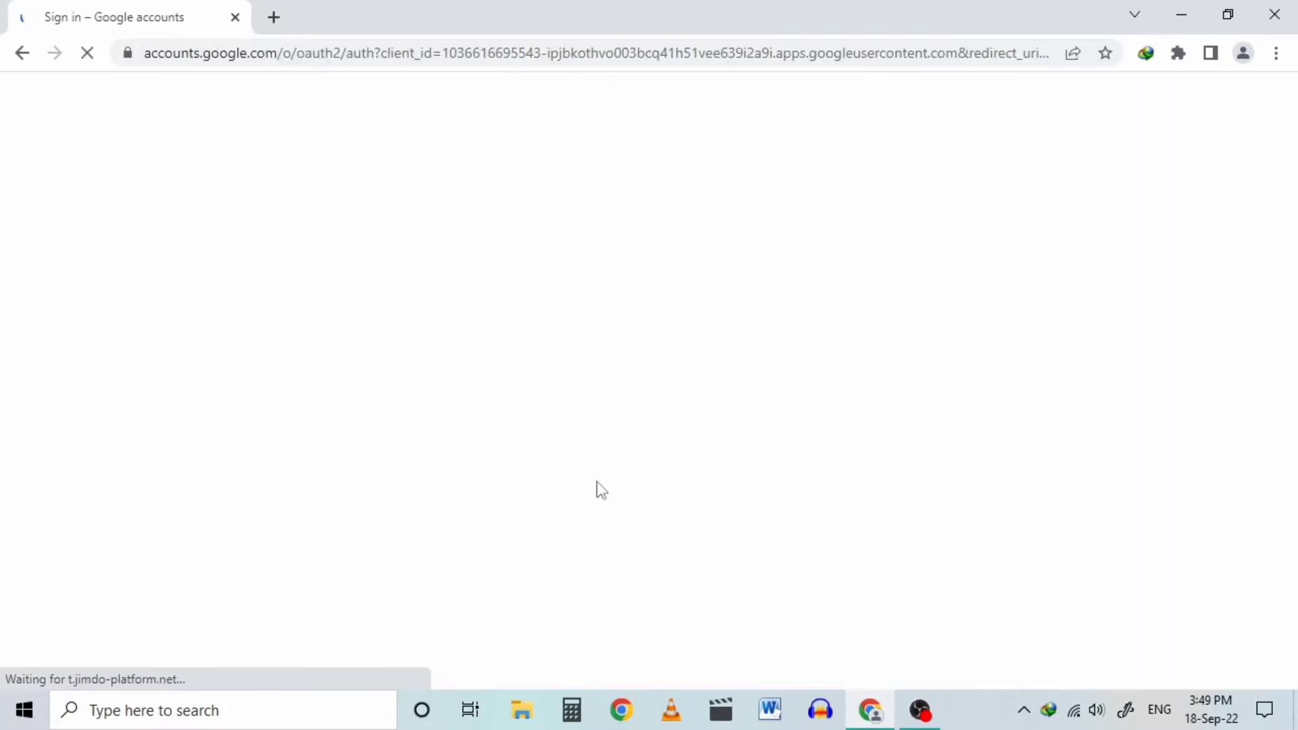
click(597, 308)
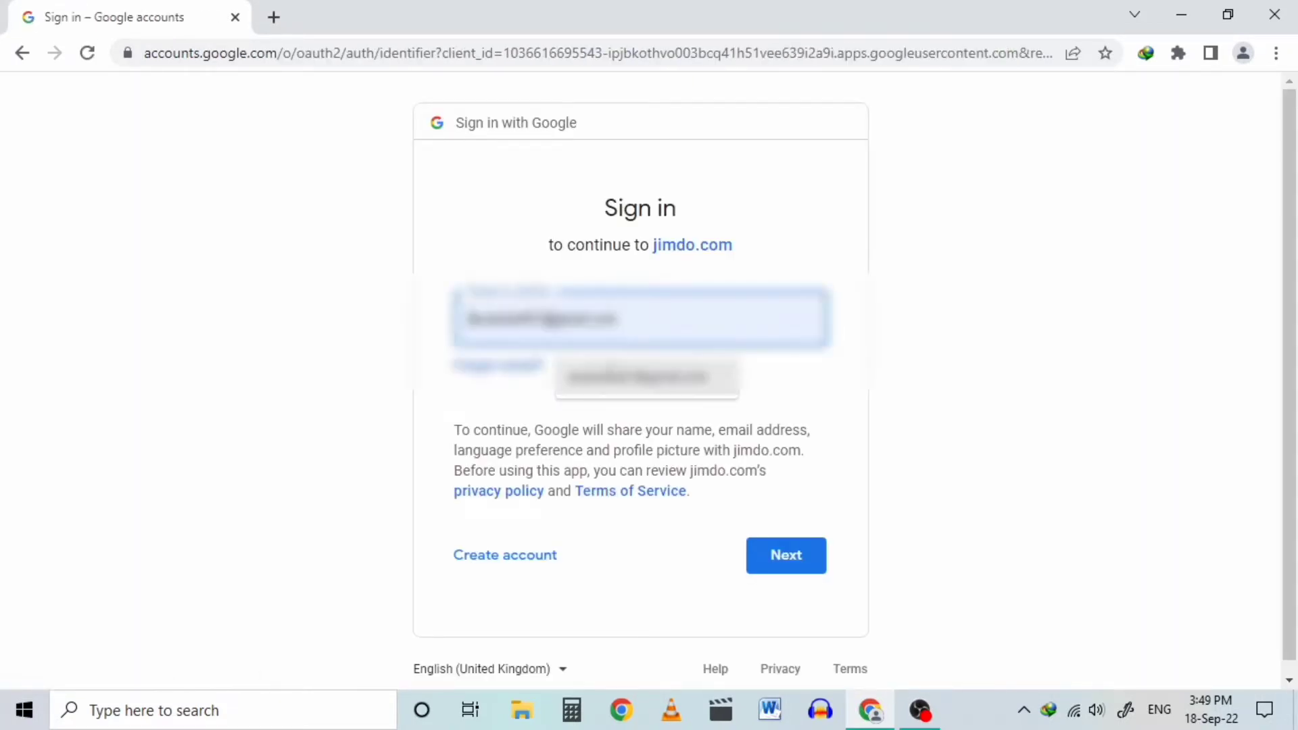
click(645, 377)
click(749, 554)
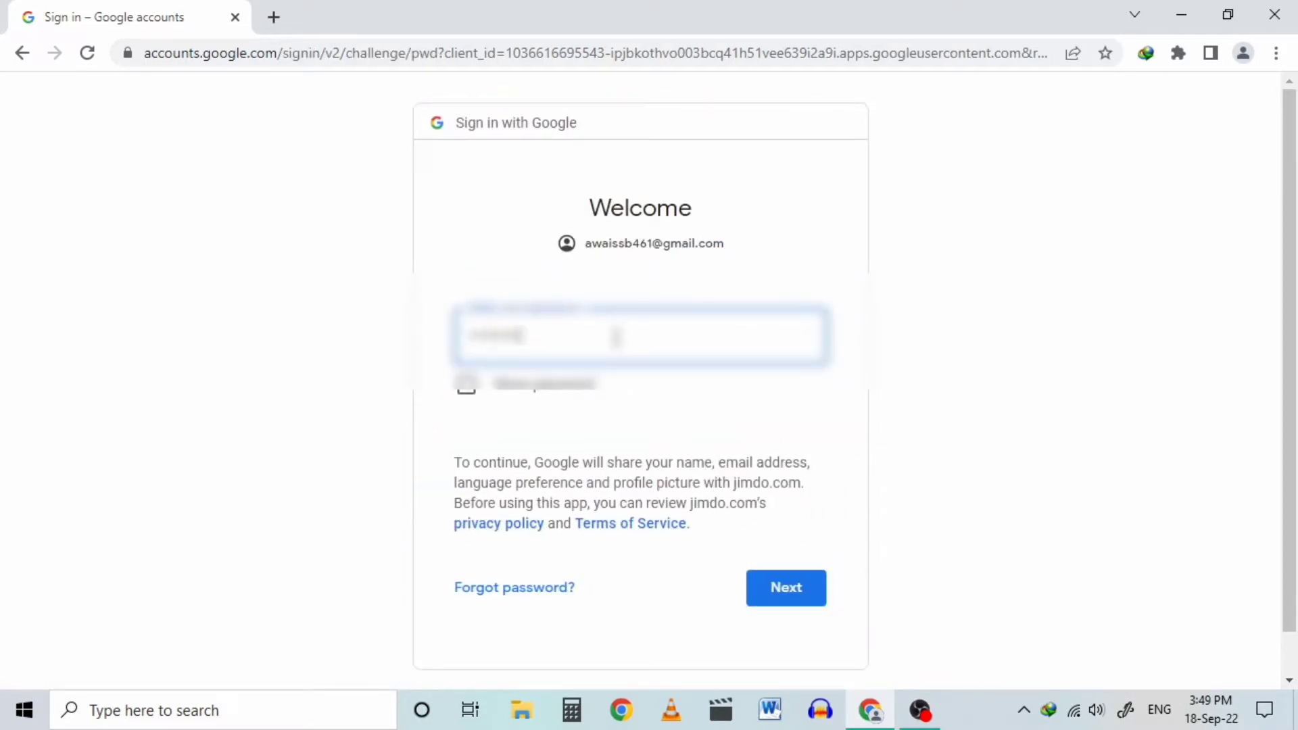
key(Return)
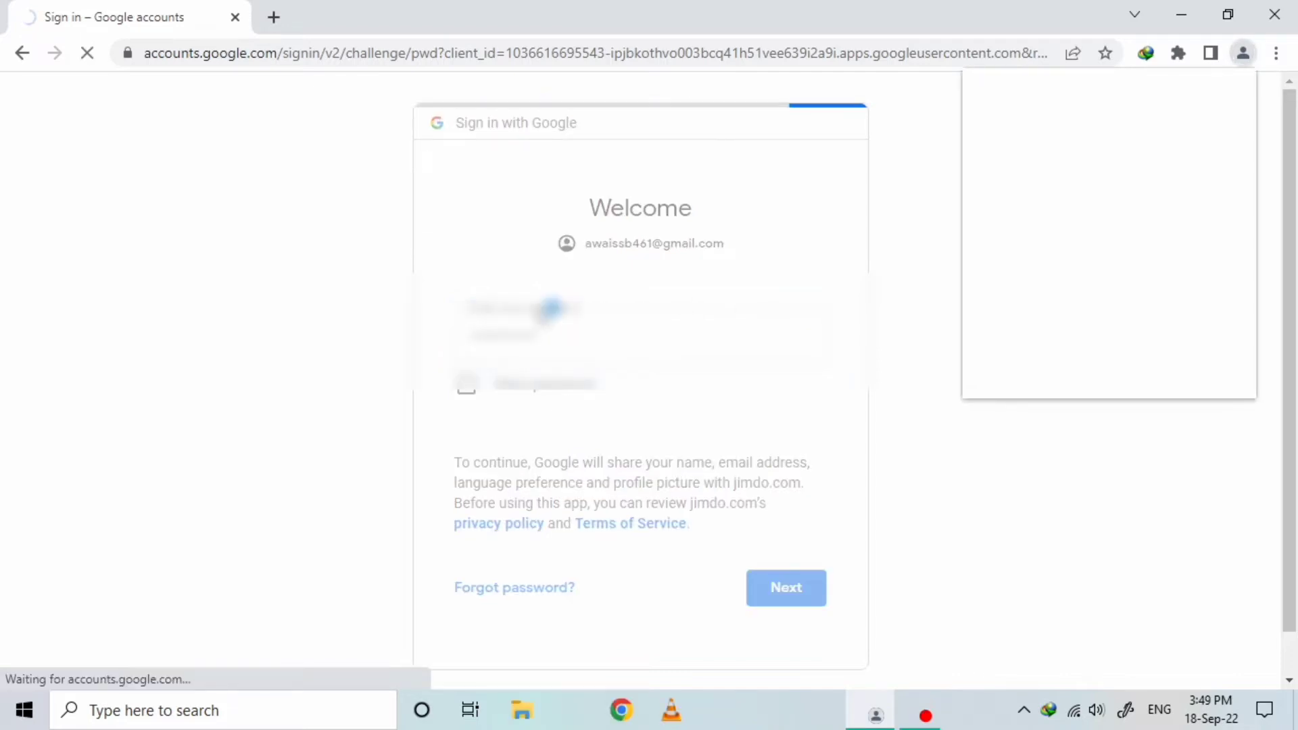
click(1202, 367)
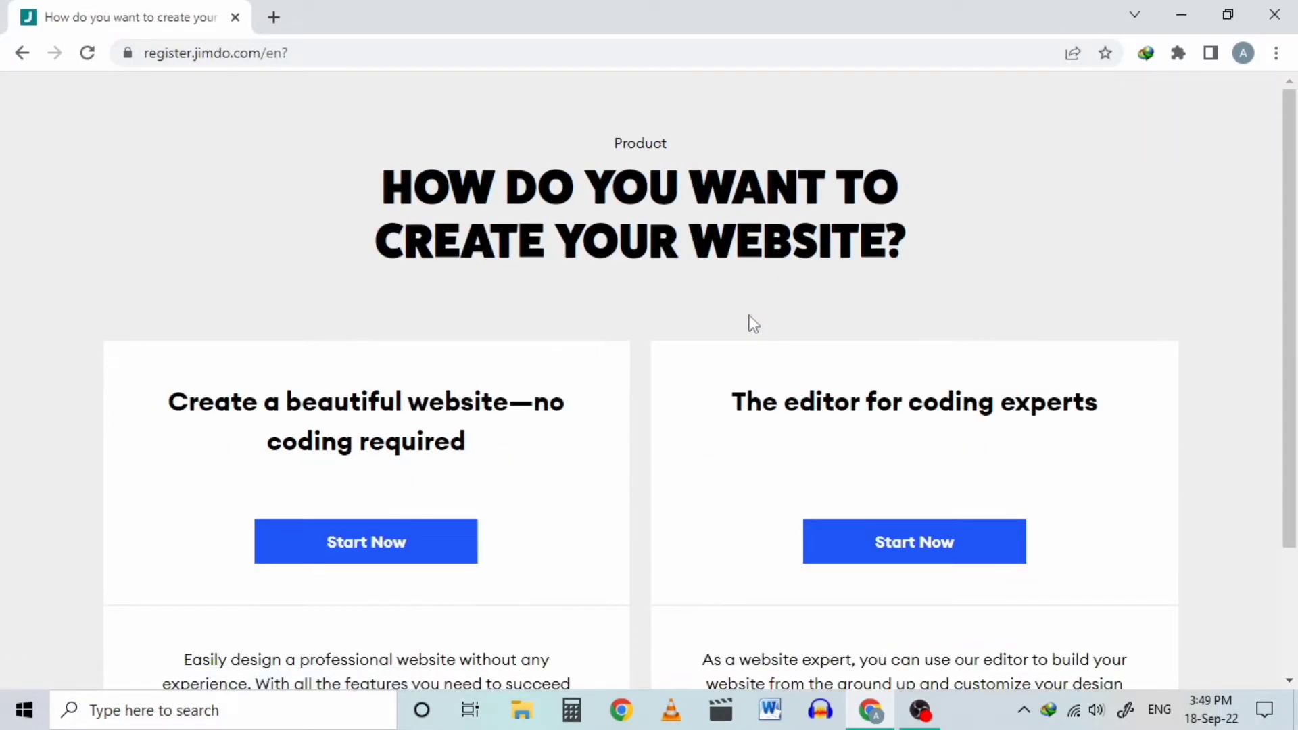
Step: Choose the no-code builder for a single individual's personal project and keep the prefilled project name
click(460, 549)
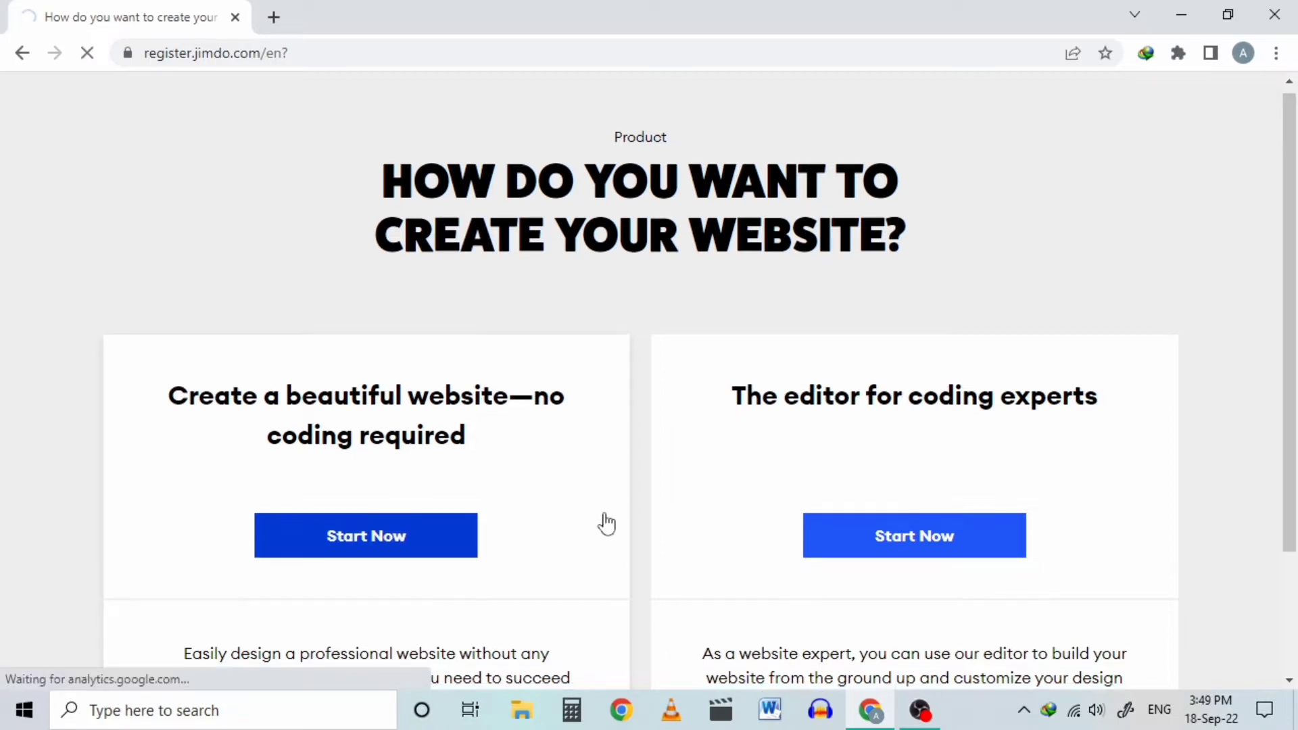
scroll(607, 524, down, 2)
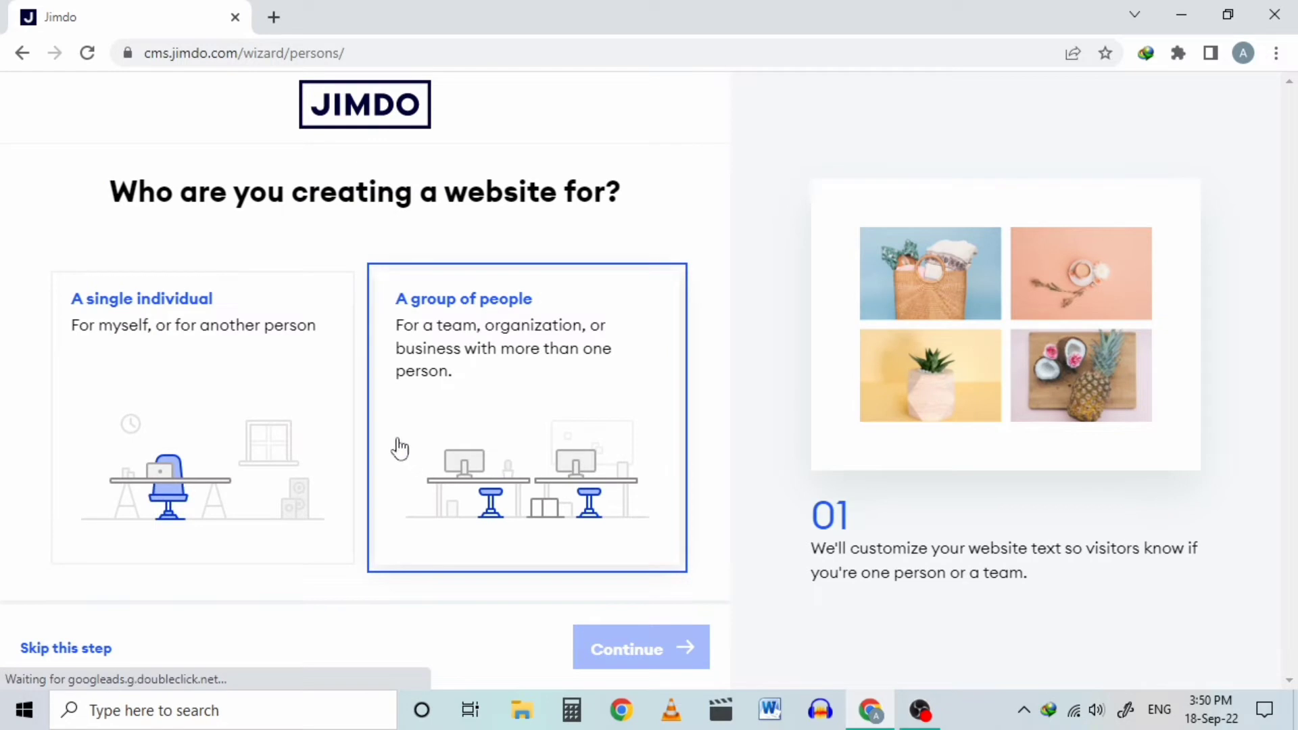
click(290, 431)
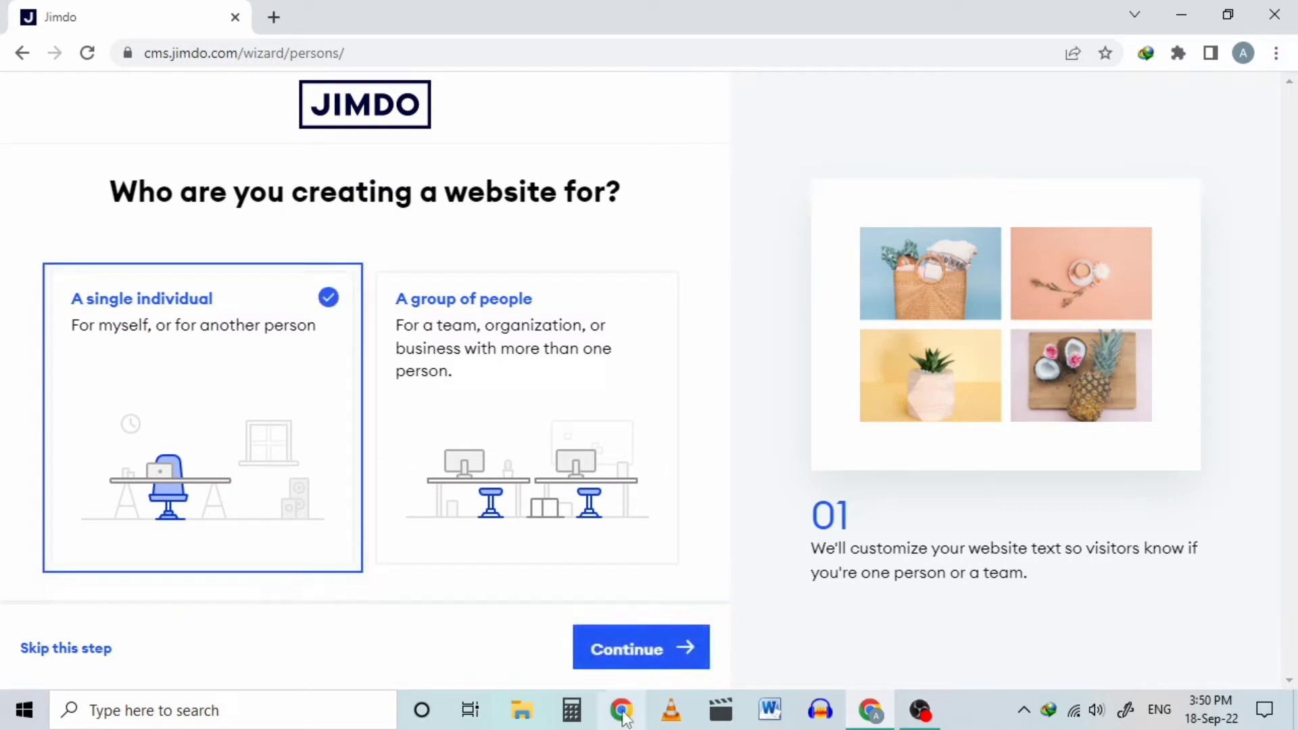
click(652, 668)
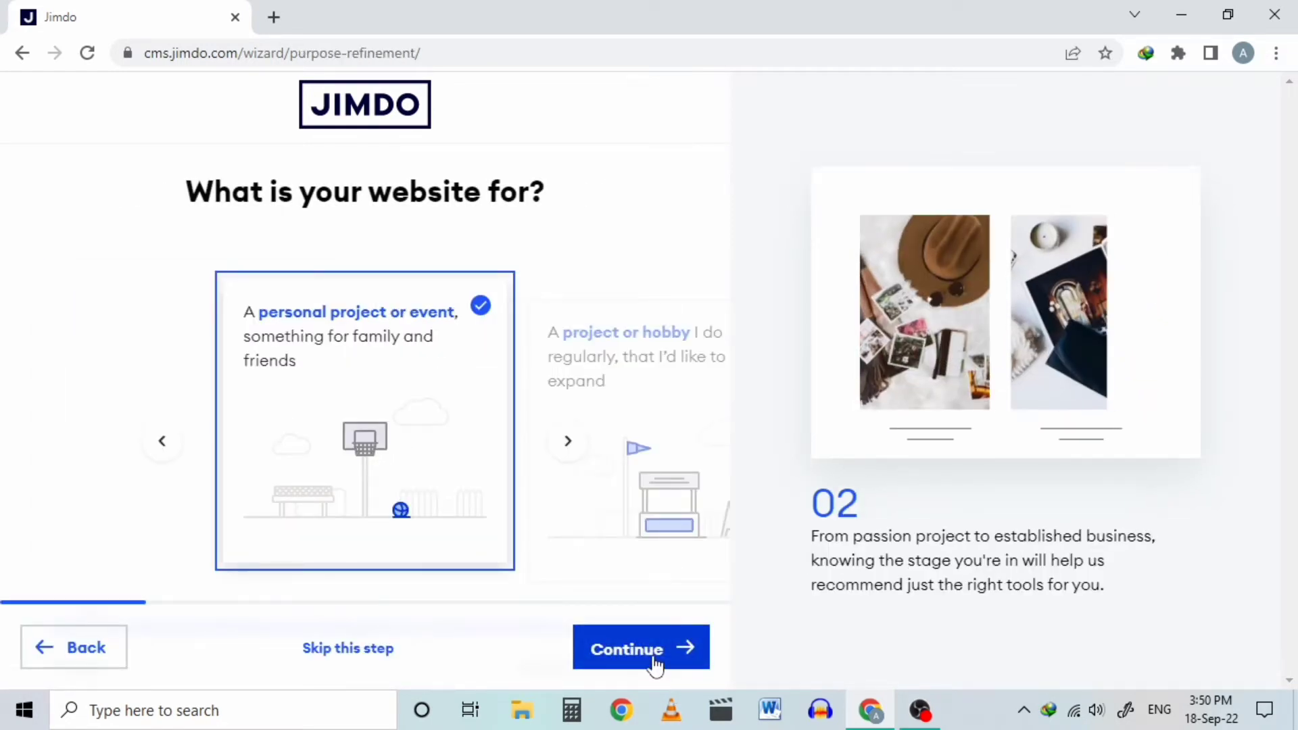
click(654, 669)
click(654, 659)
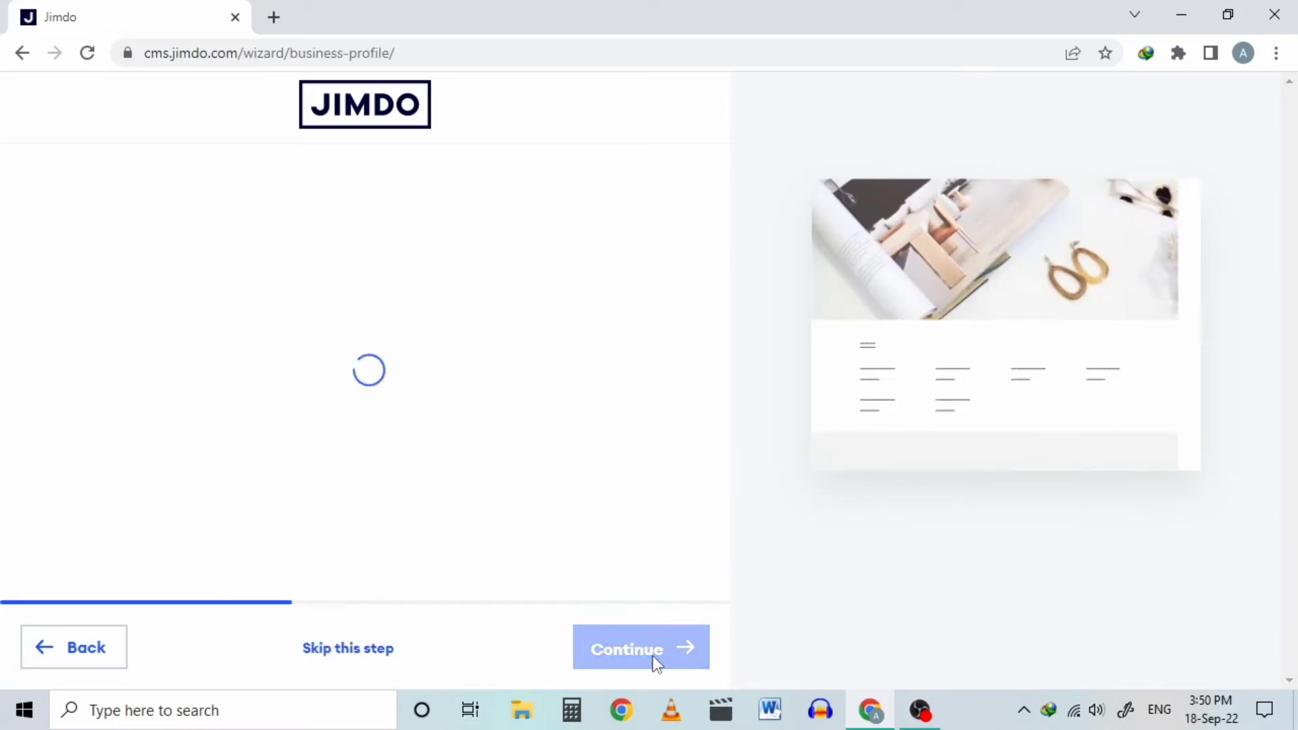
click(78, 647)
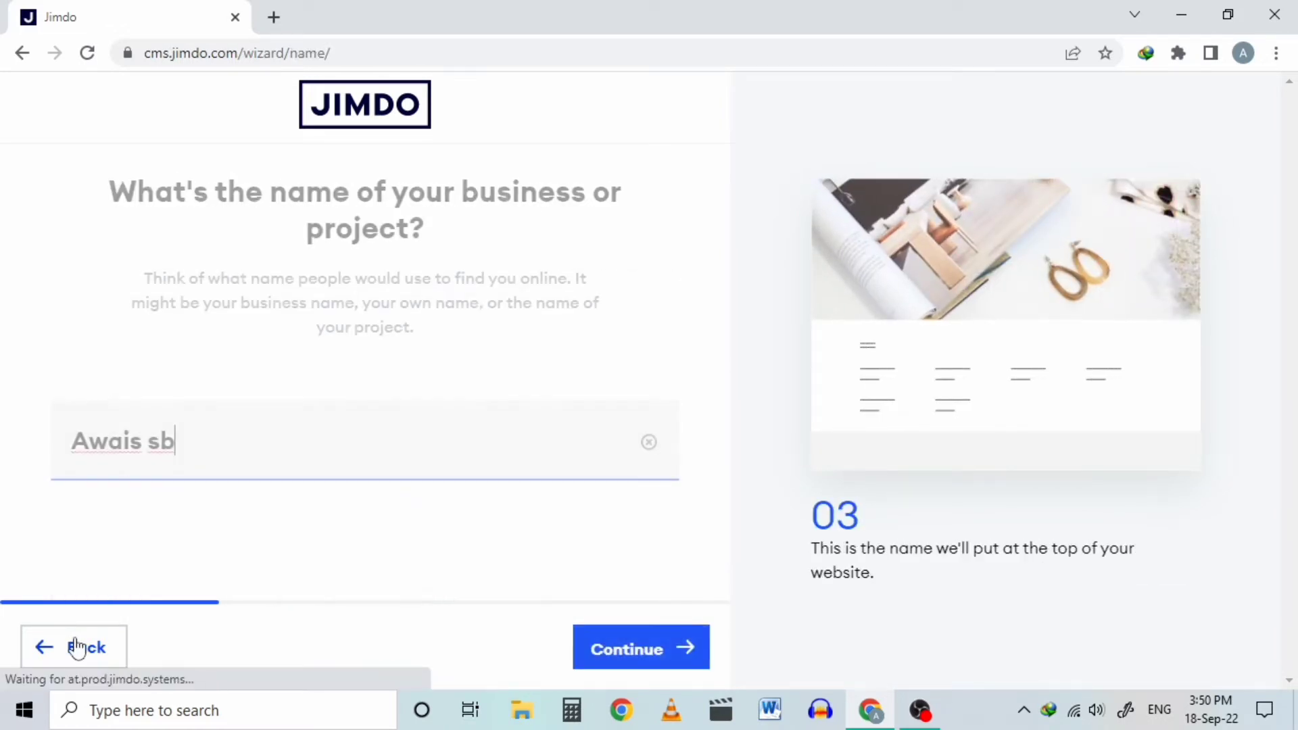
click(652, 651)
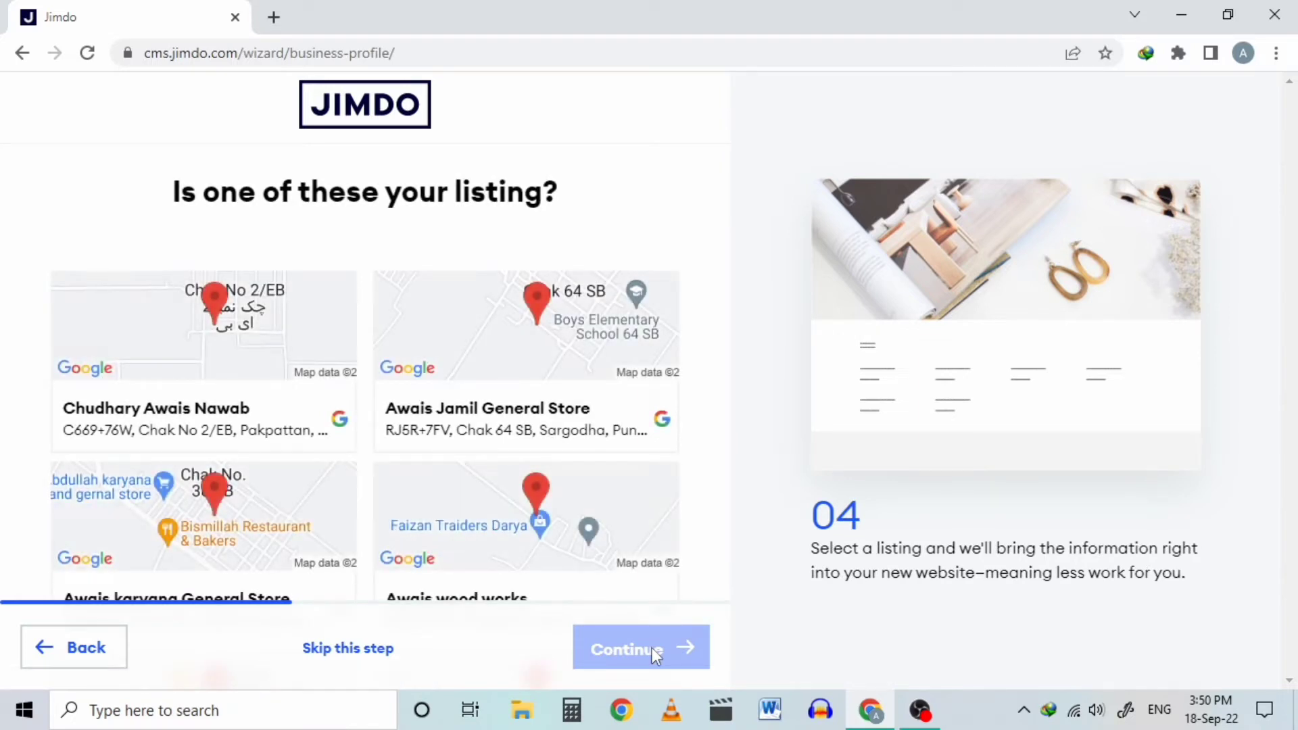
Step: Pick a matching business listing and skip the goal, photos, topic, style, colour and subpage steps
scroll(492, 507, down, 4)
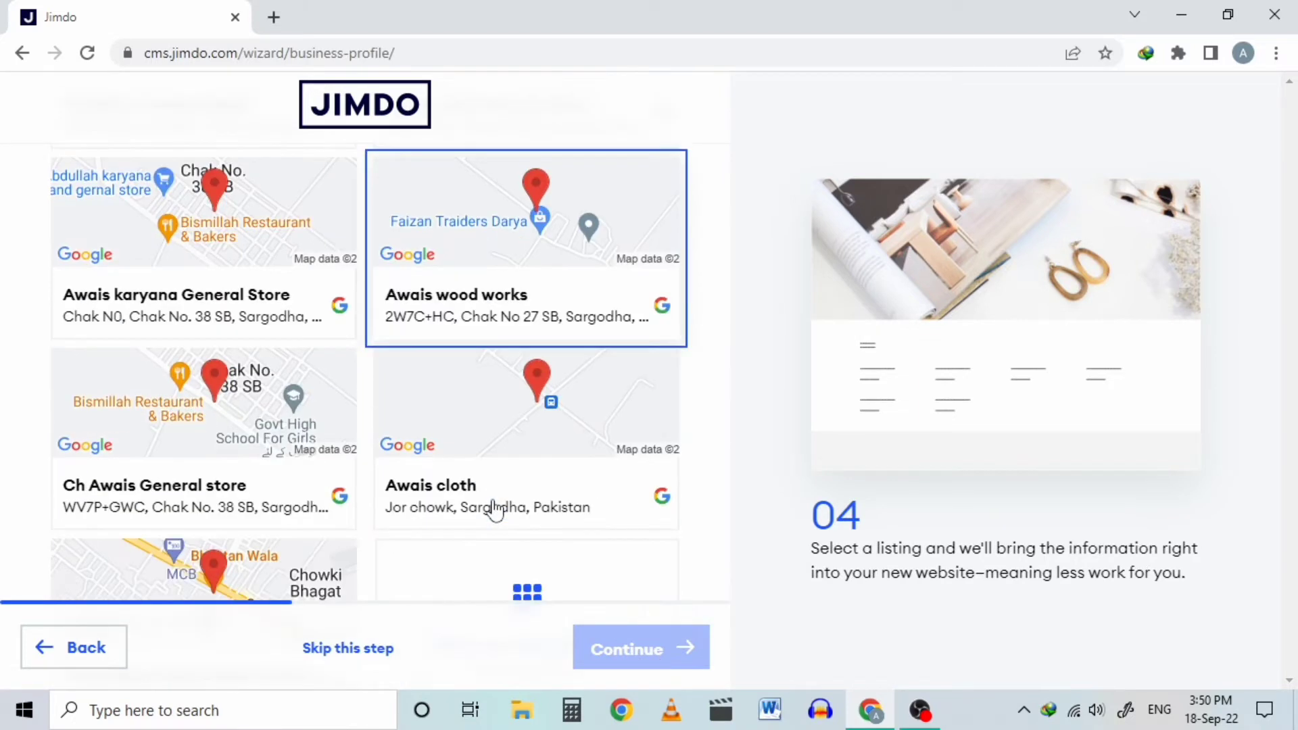
click(338, 427)
click(348, 650)
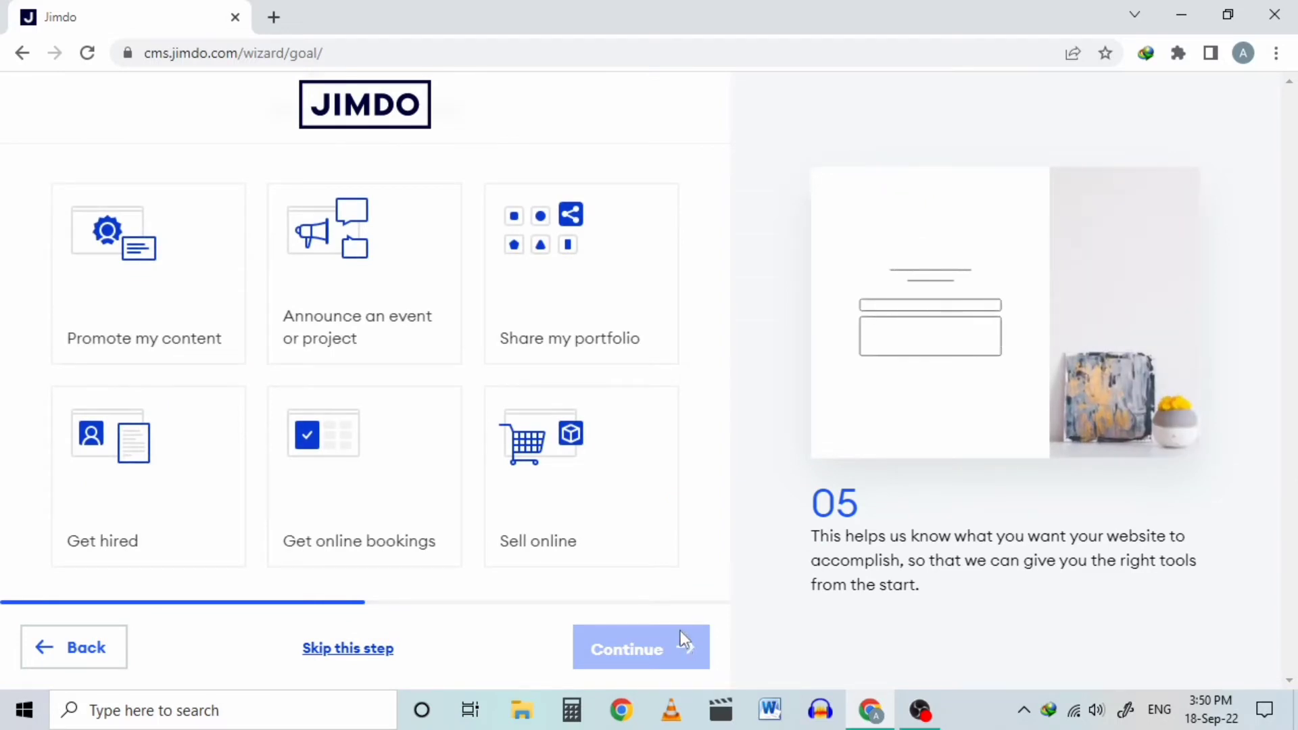
click(390, 649)
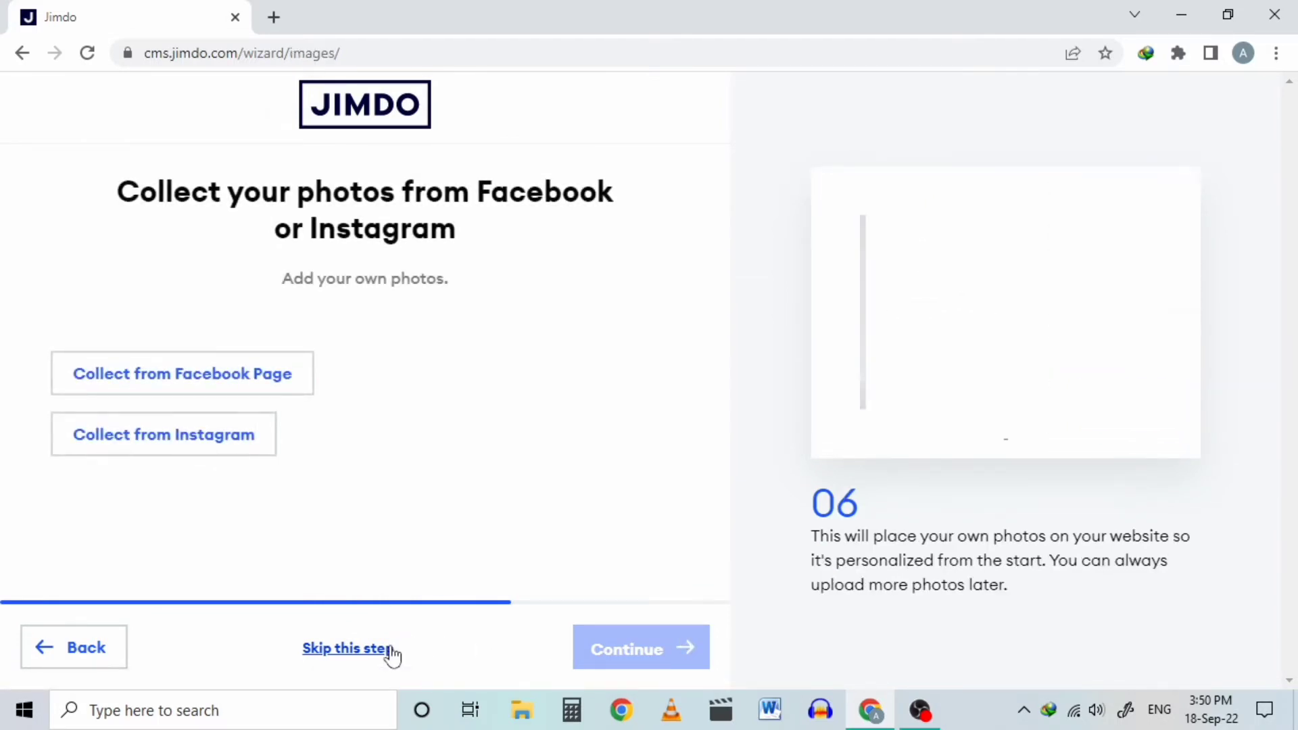
click(390, 649)
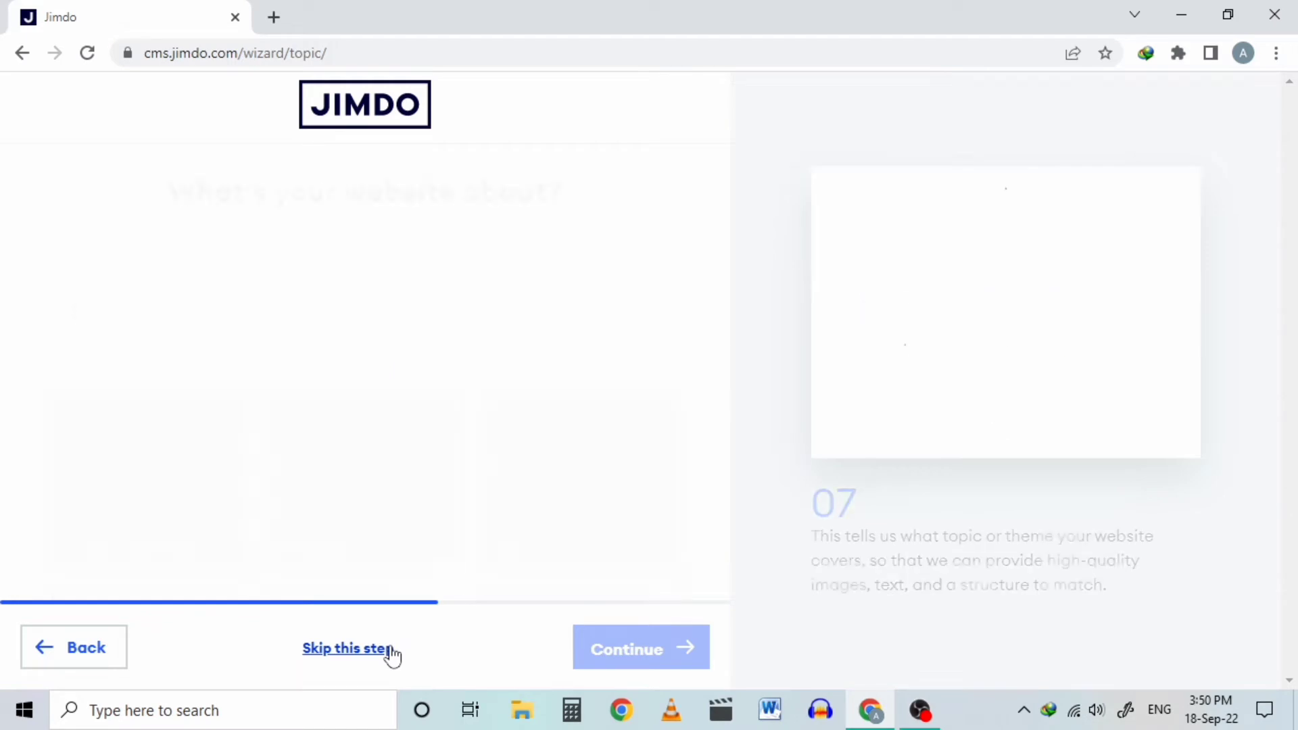
click(390, 649)
click(391, 649)
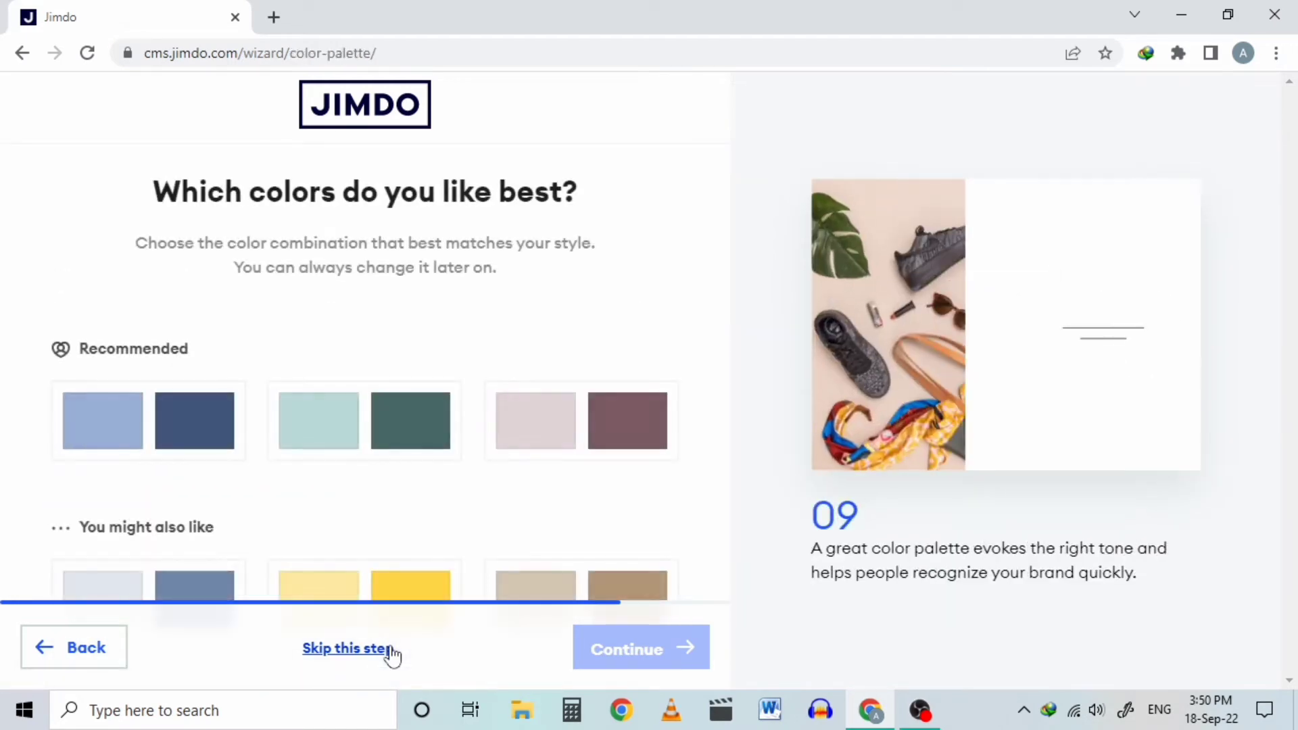
click(390, 648)
click(390, 649)
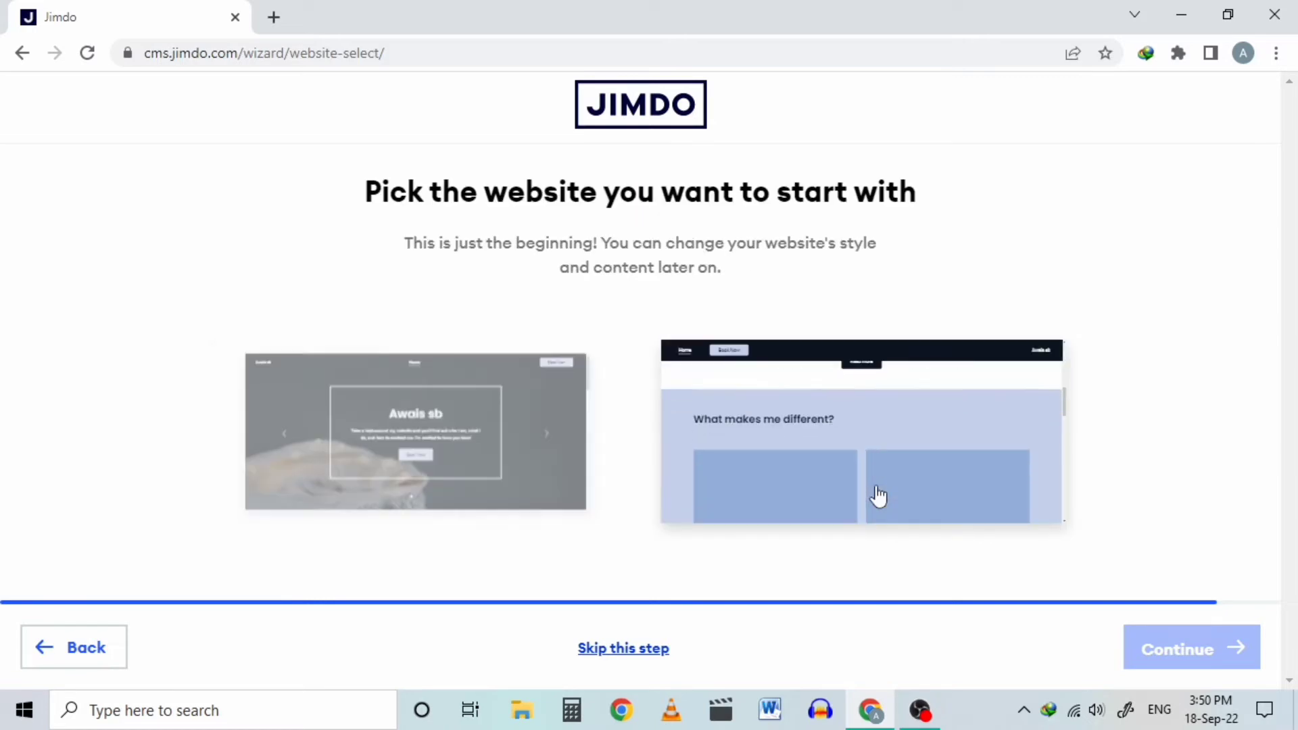
Step: Pick the second starting design and the awaissb.online domain, then continue on the free US$0 plan
click(874, 495)
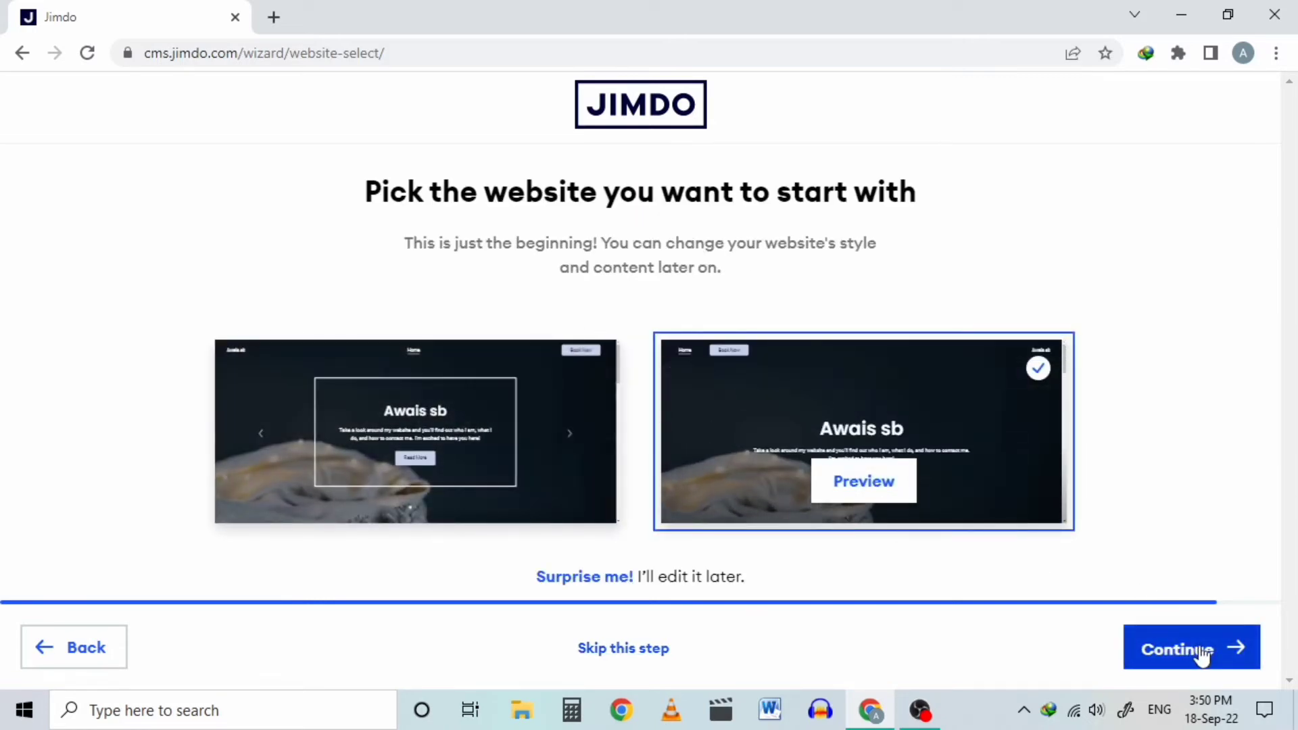
click(1201, 652)
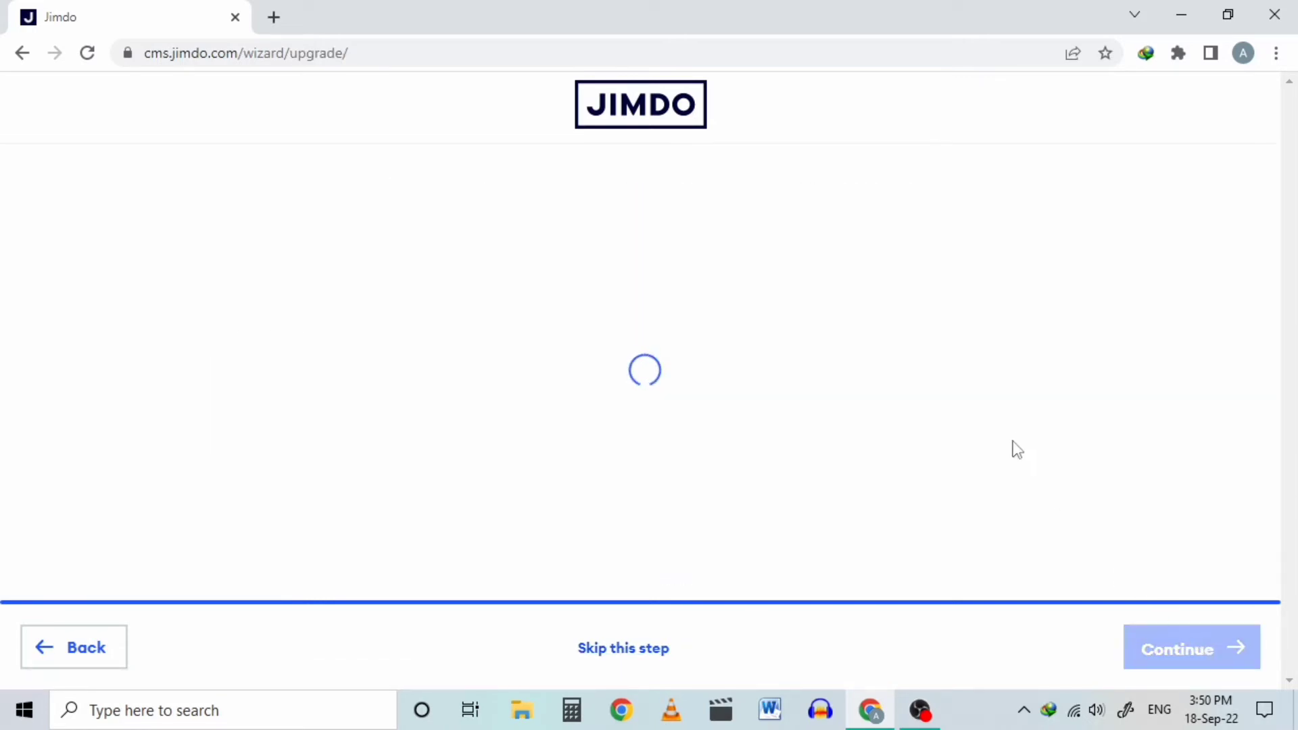
scroll(961, 431, down, 7)
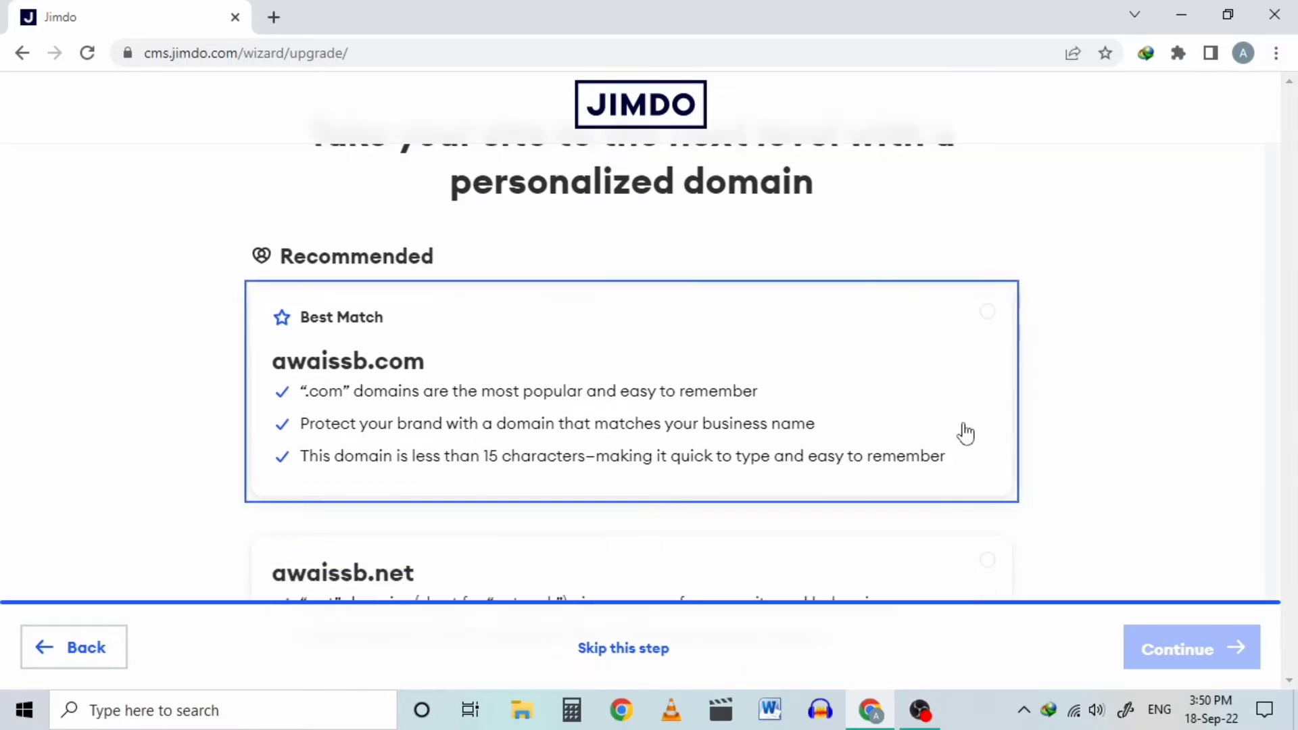
scroll(959, 426, up, 2)
click(959, 426)
scroll(959, 428, up, 2)
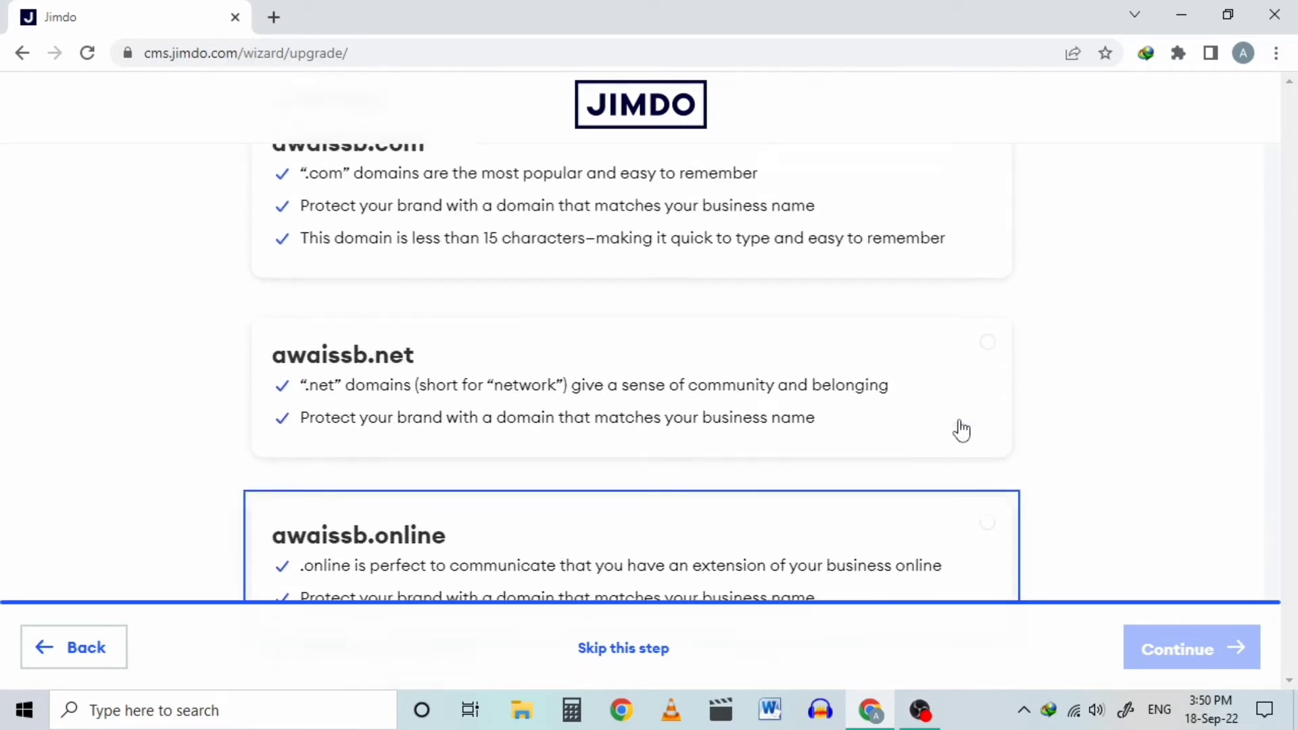
scroll(959, 428, down, 2)
click(852, 427)
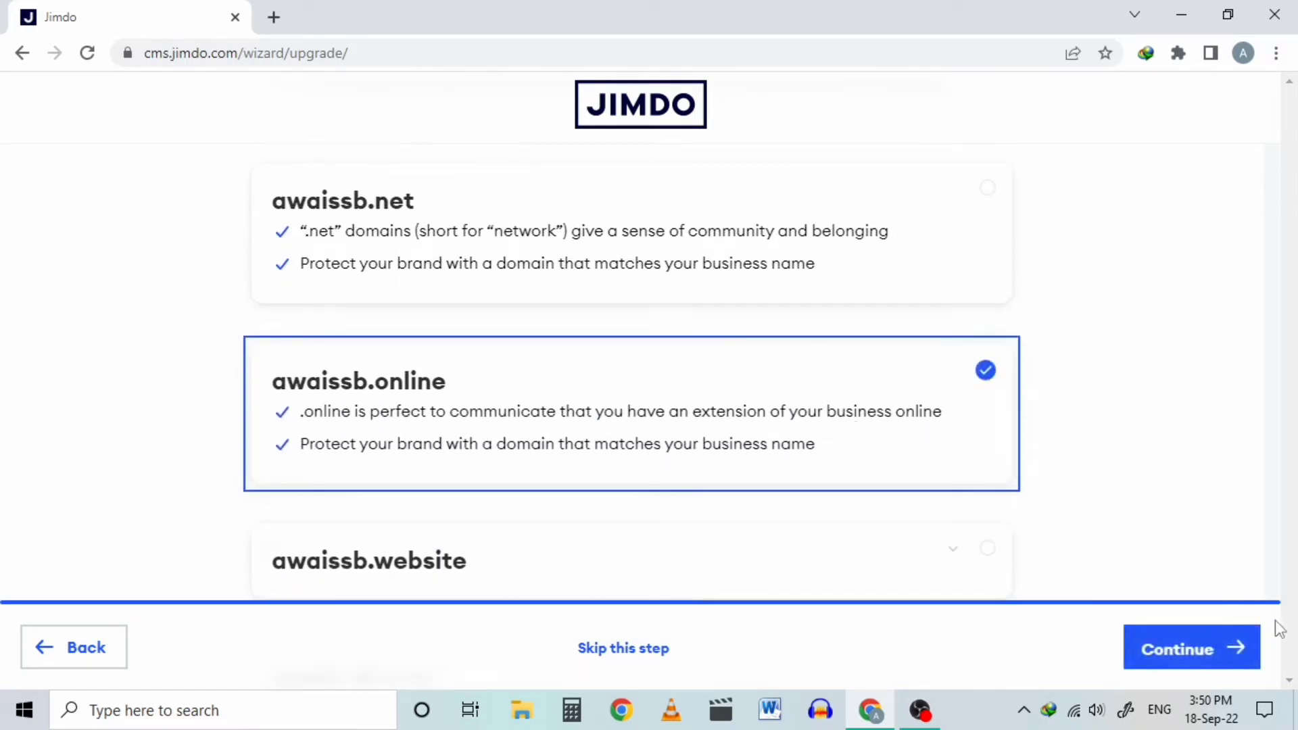
click(1228, 659)
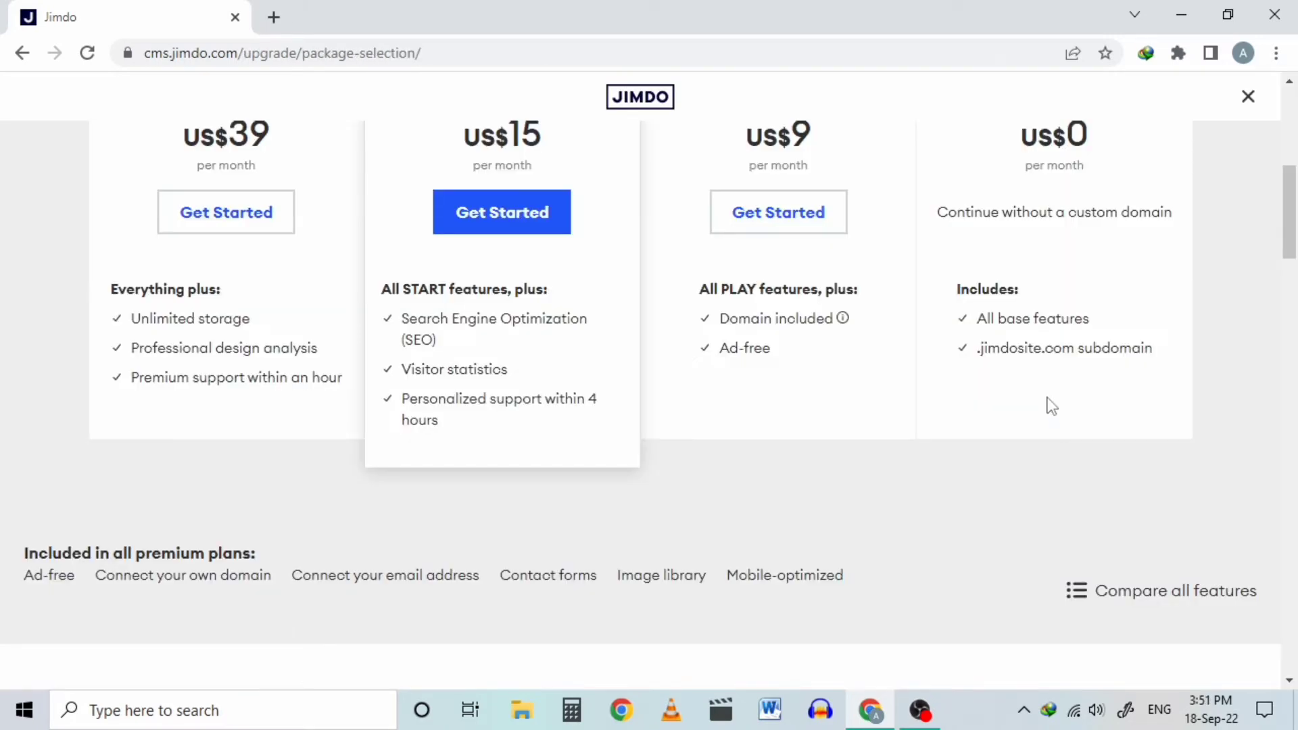
click(1044, 211)
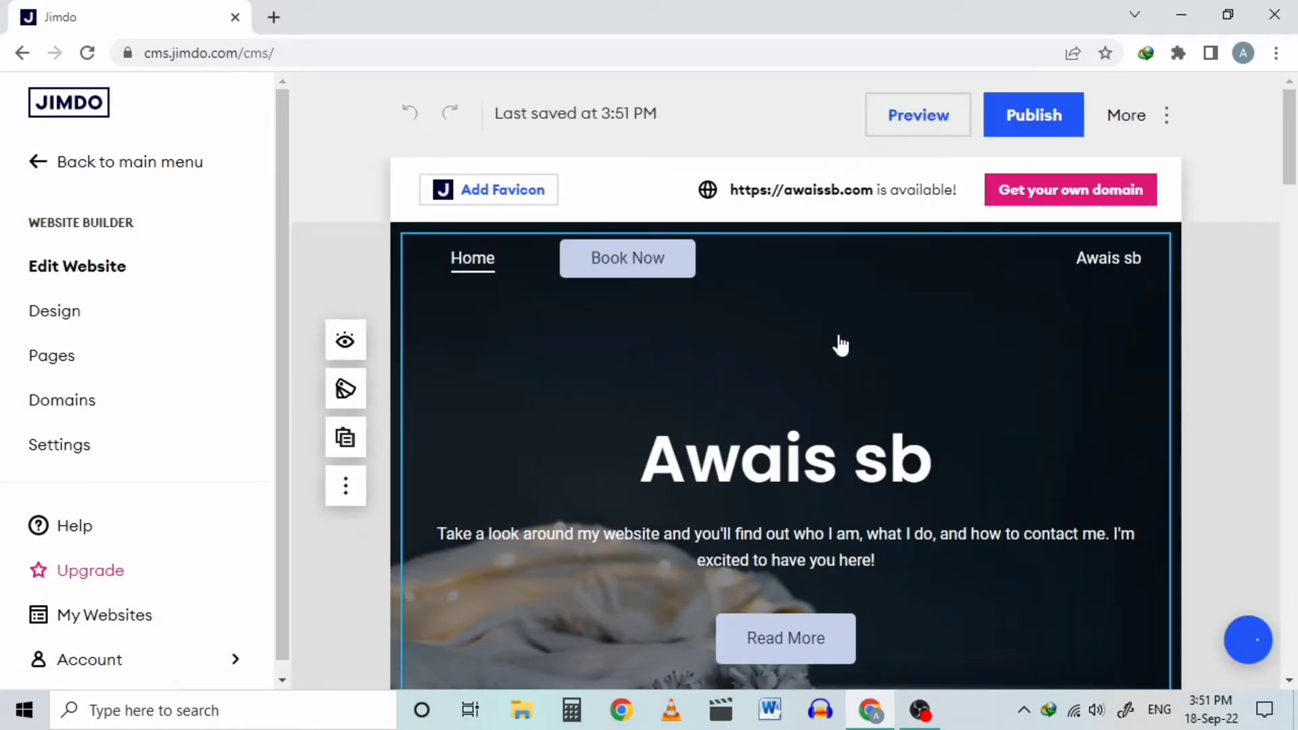
Step: Replace the hero heading text 'Awais sb' with 'welcome'
mouse_move(1295, 148)
mouse_down()
mouse_move(1296, 648)
mouse_move(1286, 159)
mouse_up()
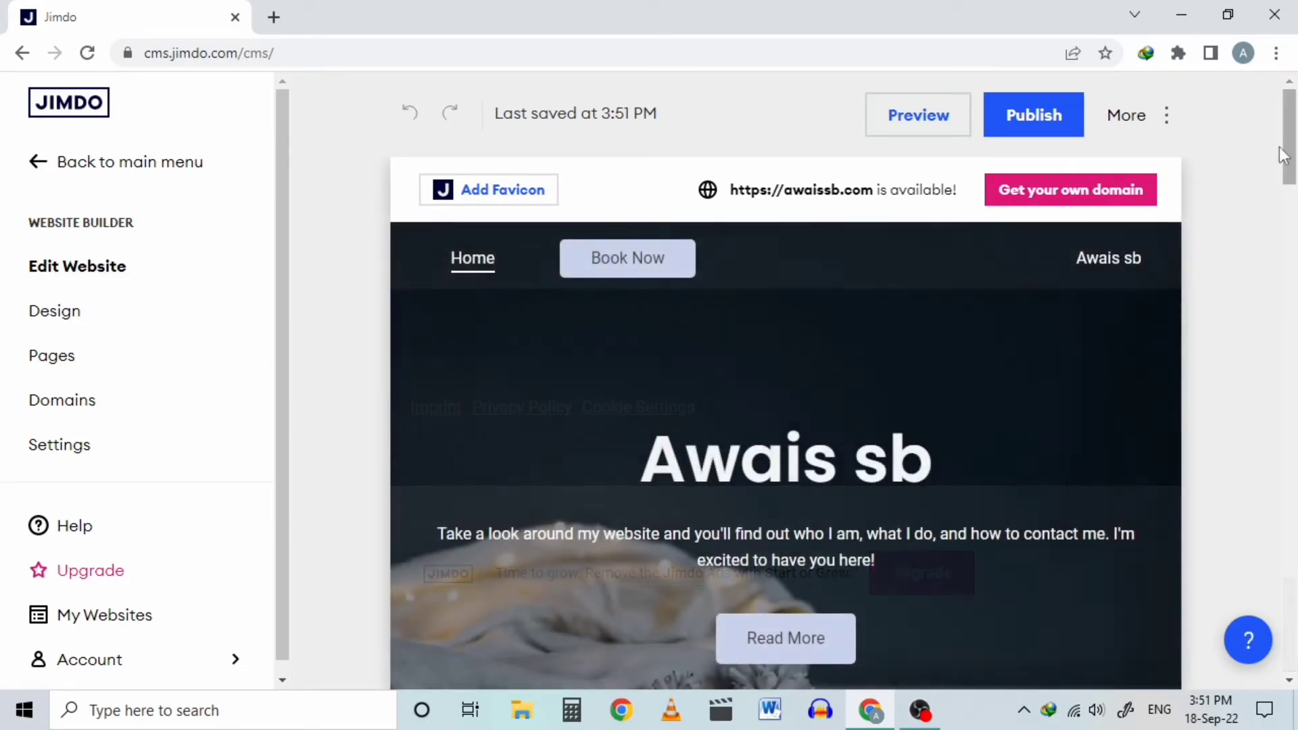
click(889, 466)
drag(932, 460, 658, 456)
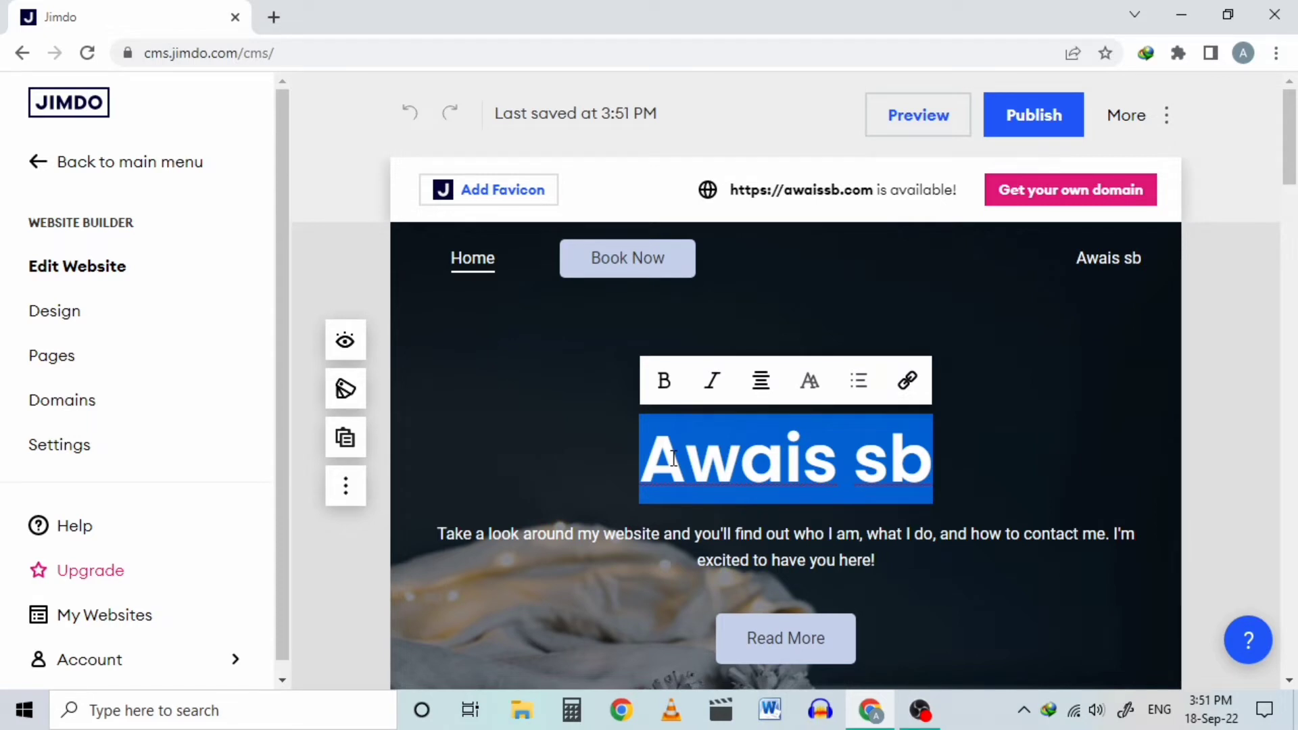
text(welcome)
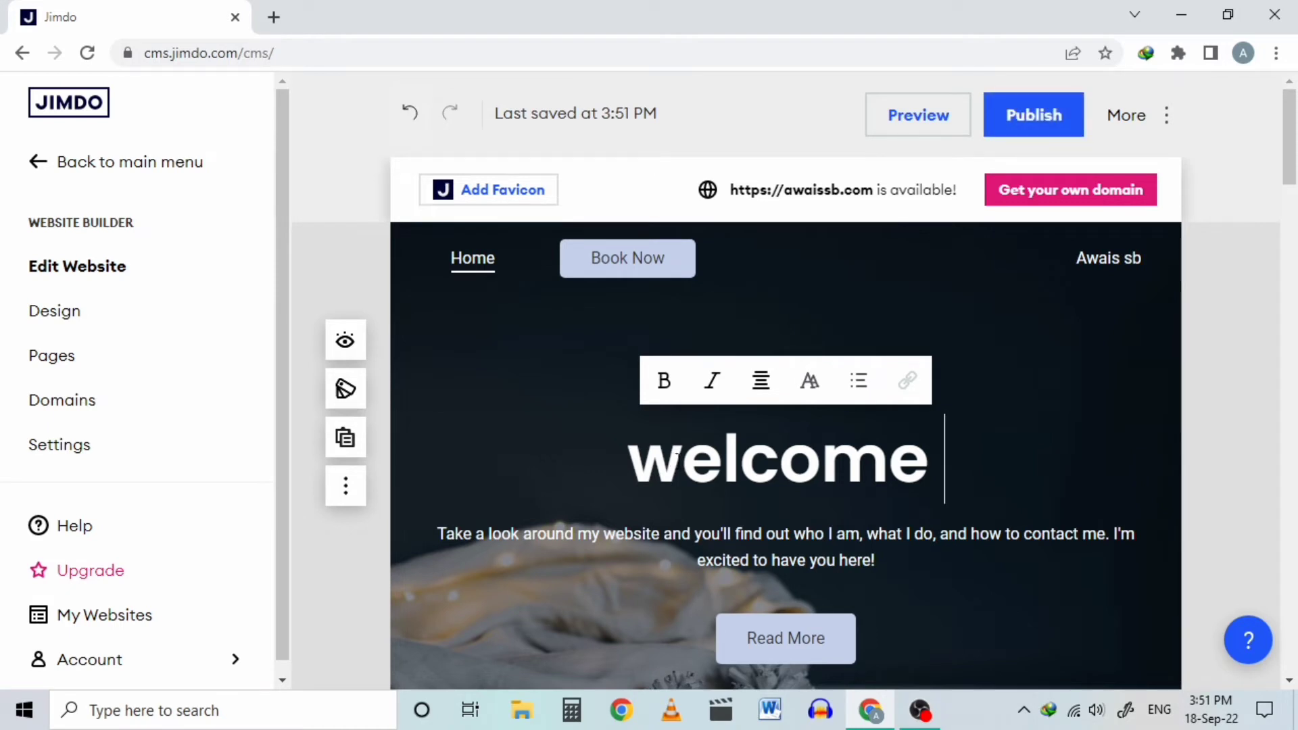
text(t)
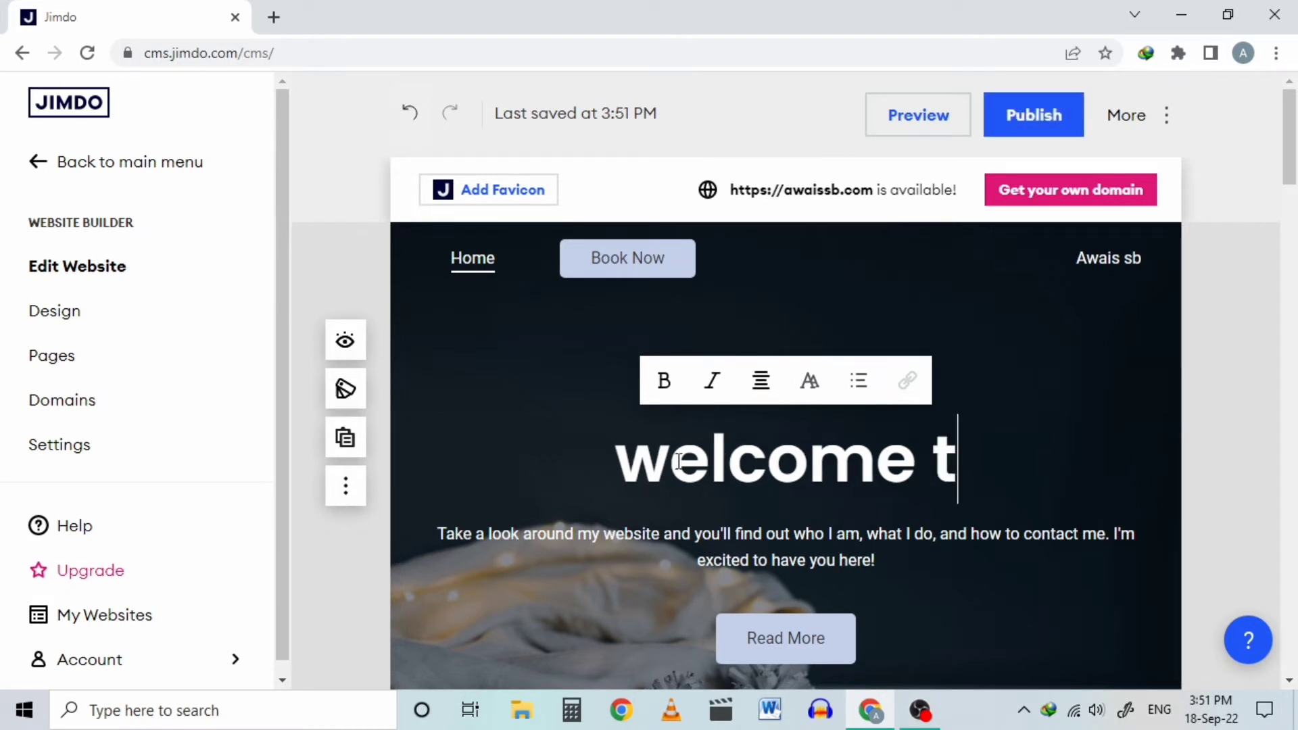
key(BackSpace)
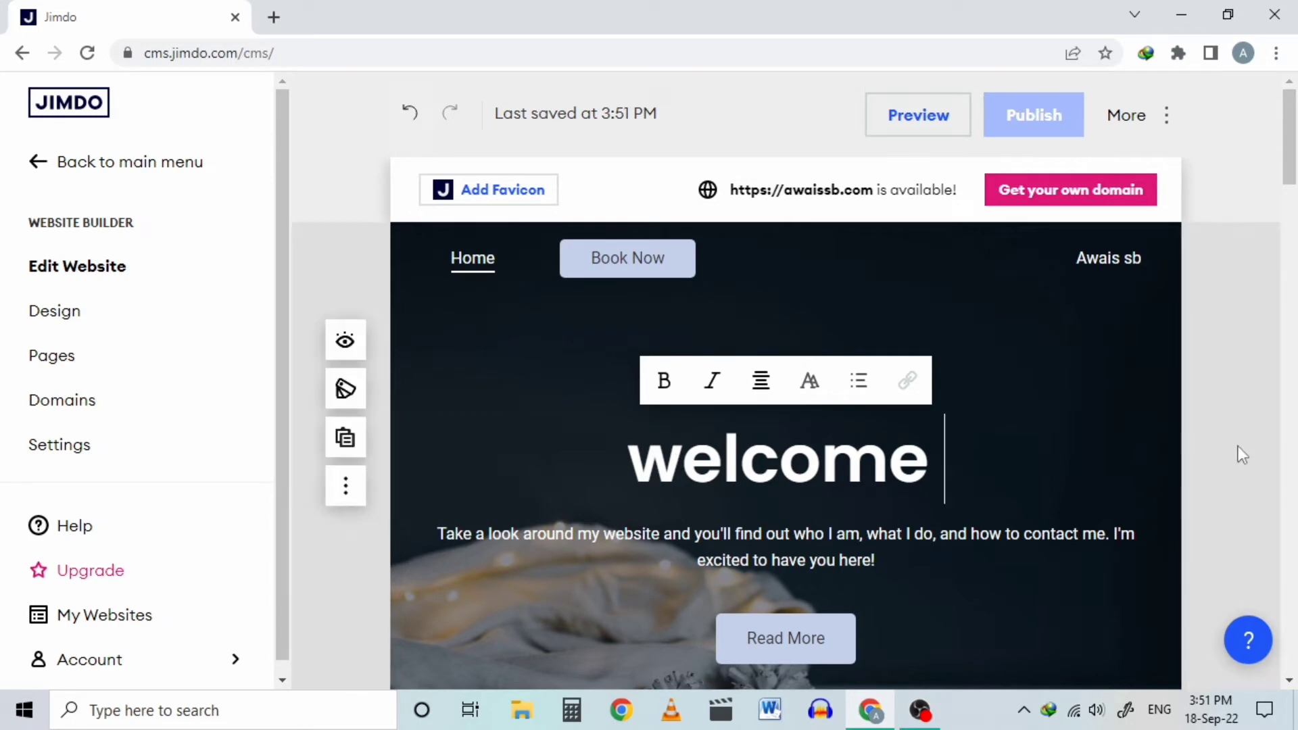
scroll(1231, 417, down, 1)
scroll(497, 419, up, 1)
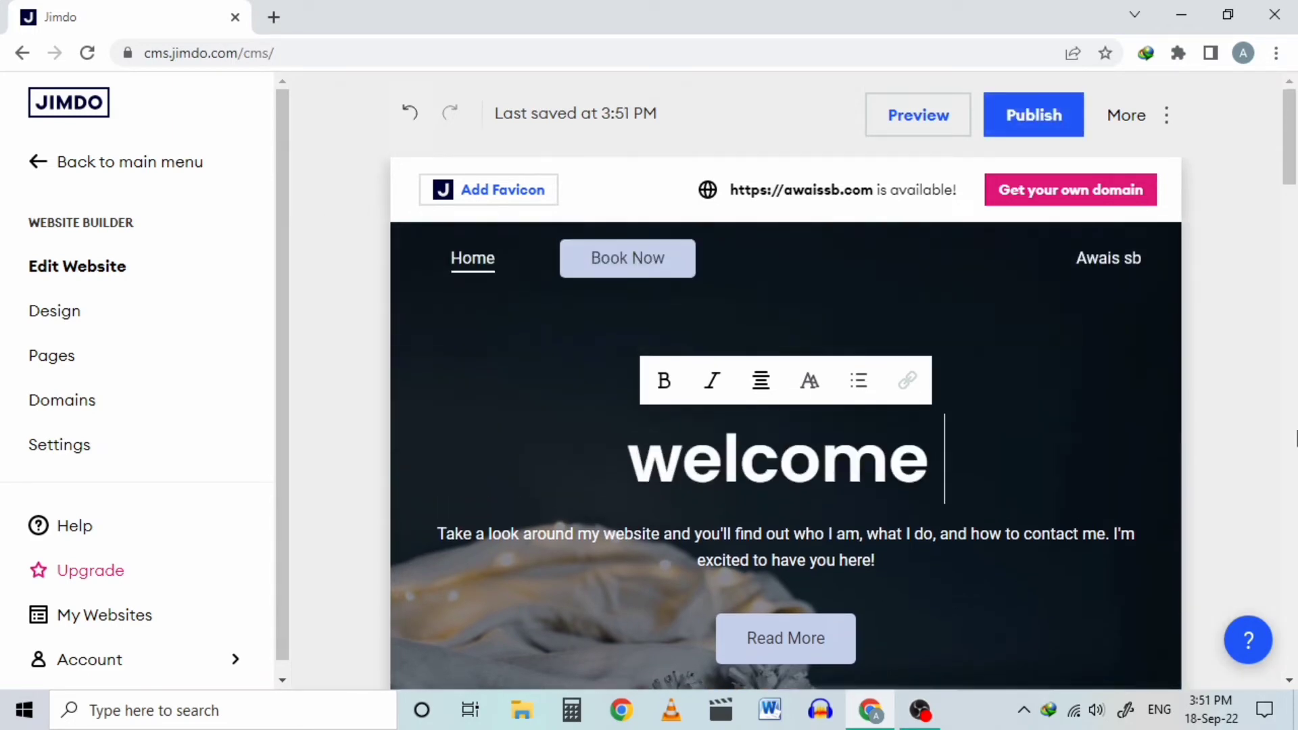
scroll(497, 419, down, 10)
scroll(498, 422, up, 4)
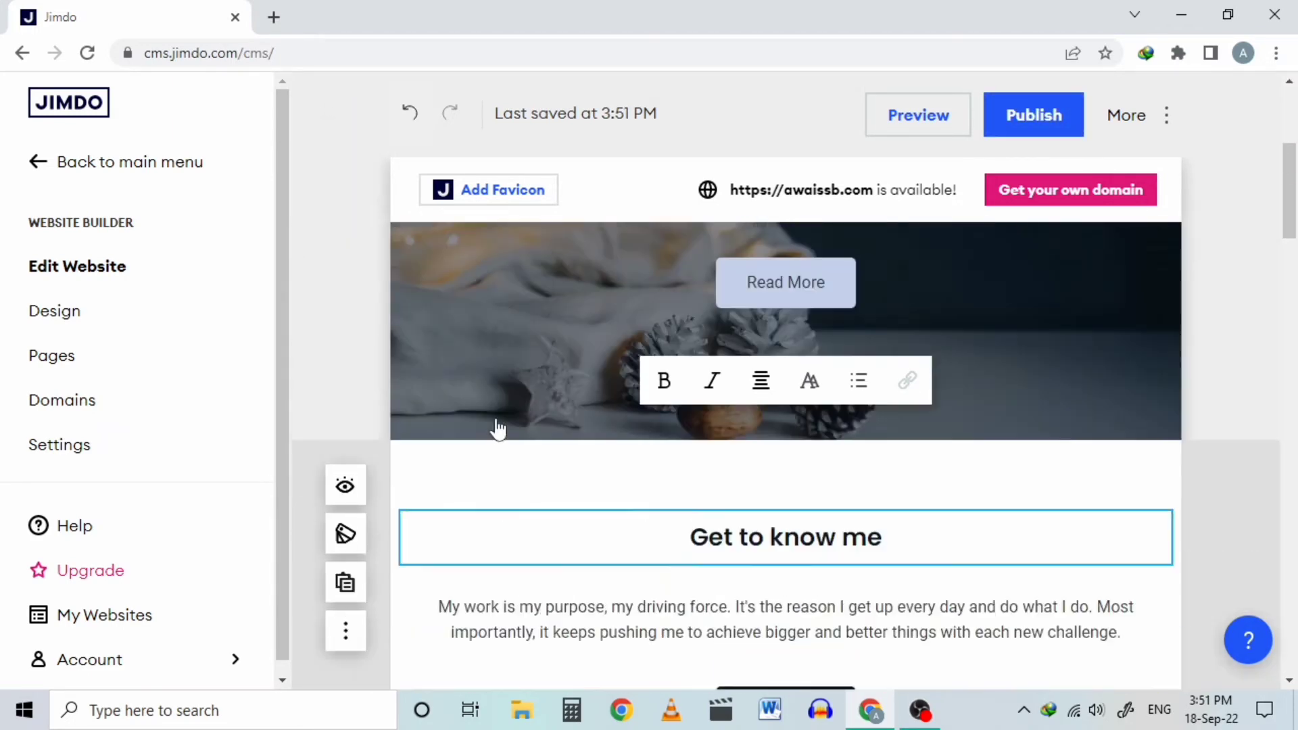
scroll(498, 426, down, 10)
scroll(498, 429, down, 15)
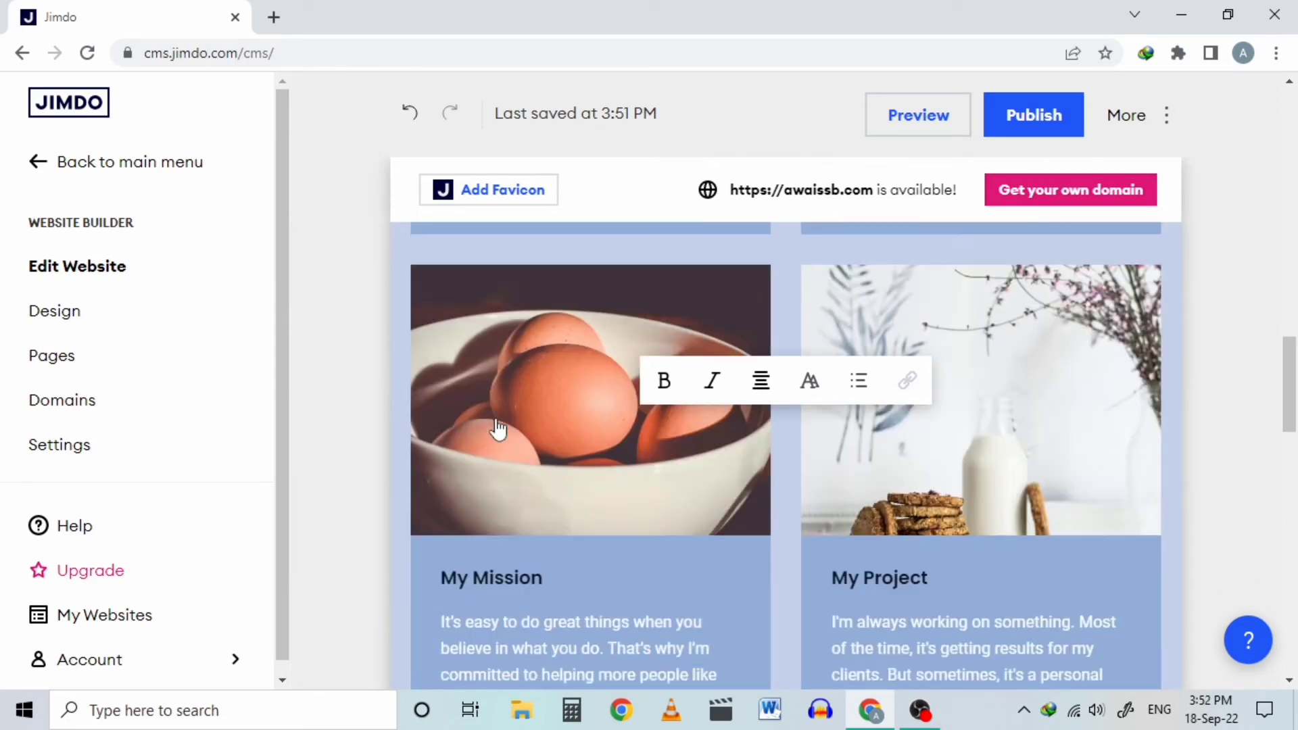
scroll(899, 425, up, 5)
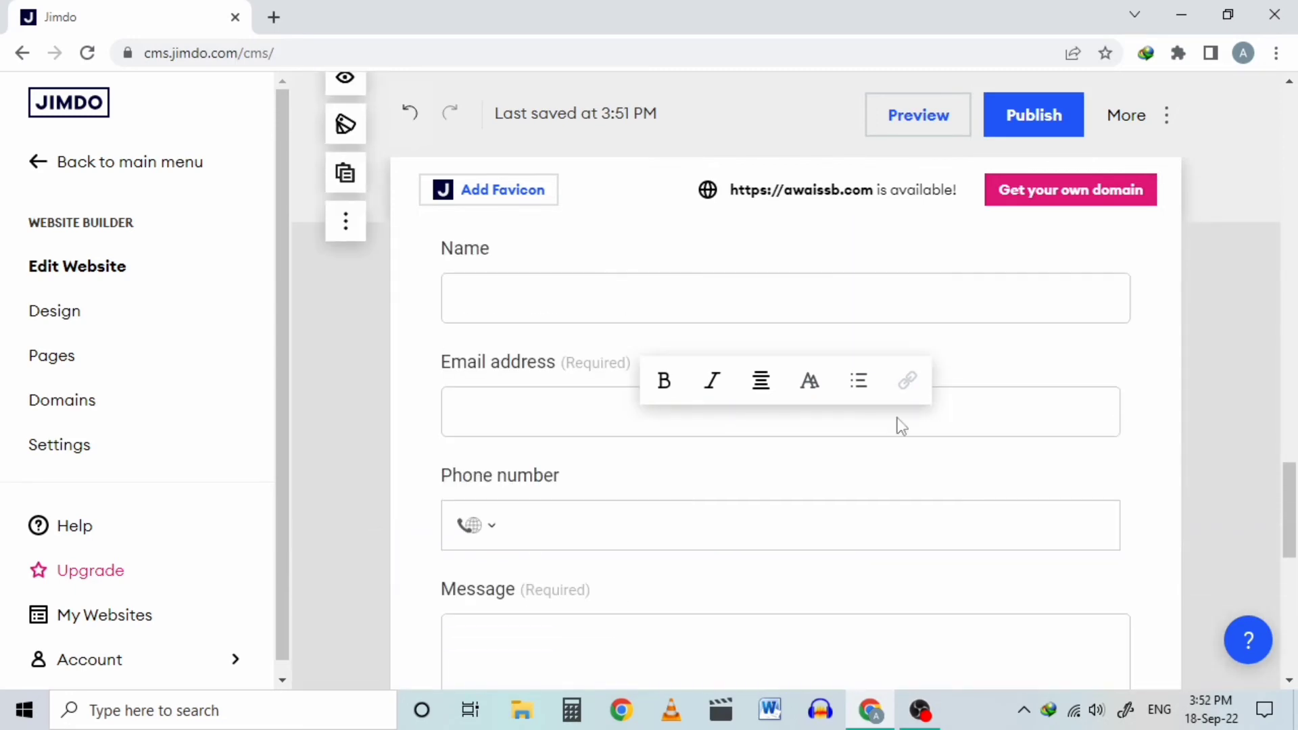
scroll(1266, 245, up, 20)
scroll(1265, 245, up, 3)
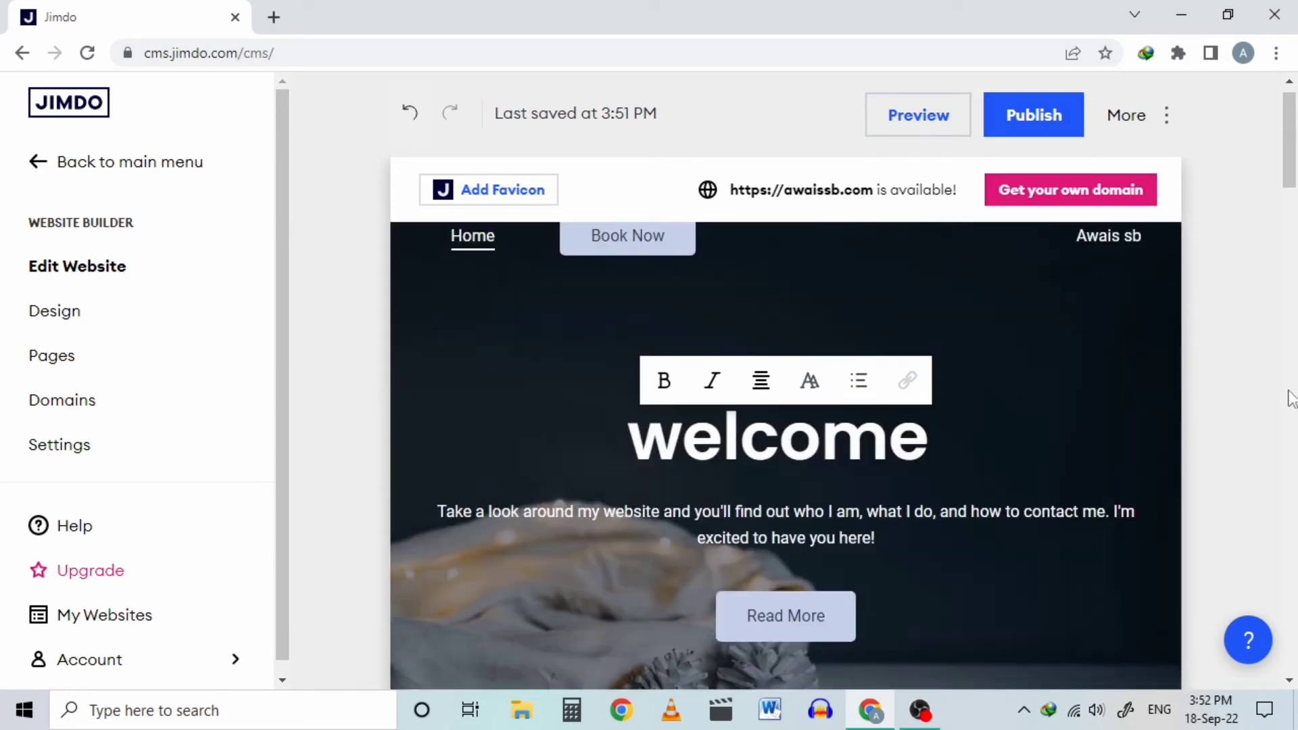
click(114, 302)
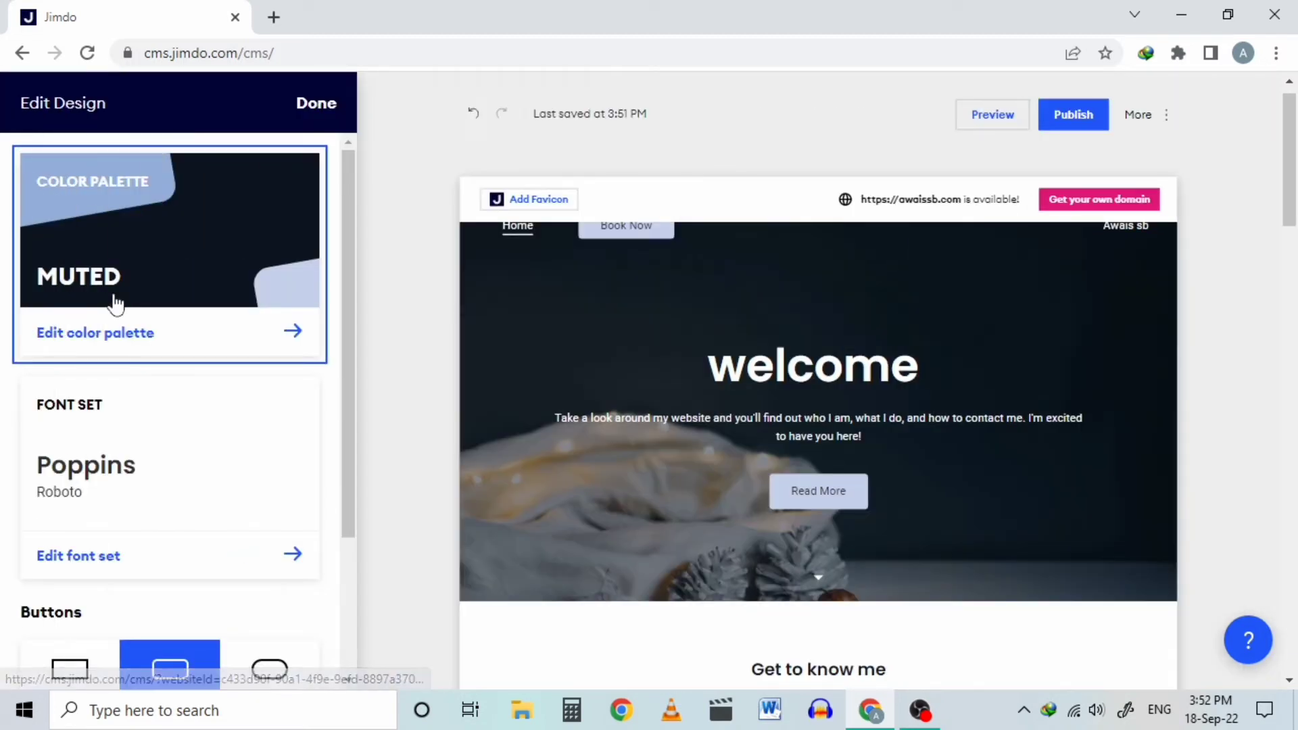
scroll(343, 407, down, 2)
scroll(183, 415, down, 1)
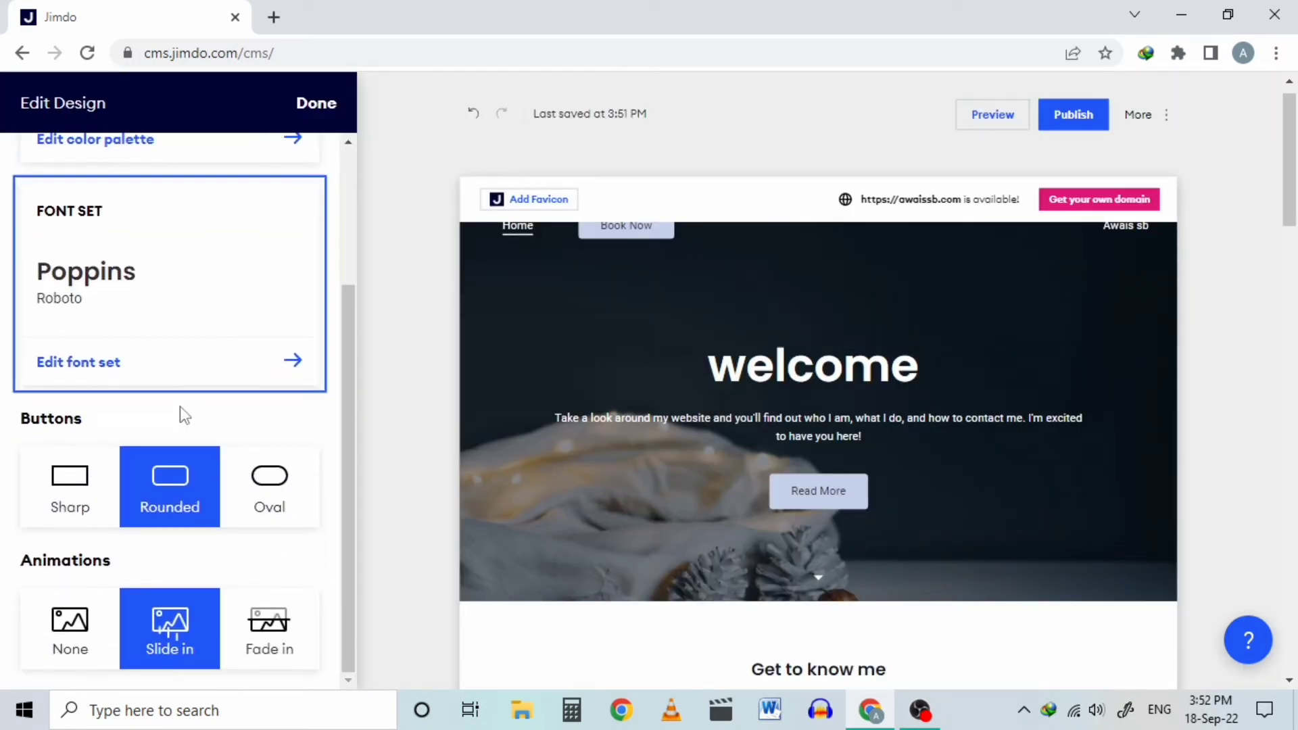
scroll(346, 169, up, 3)
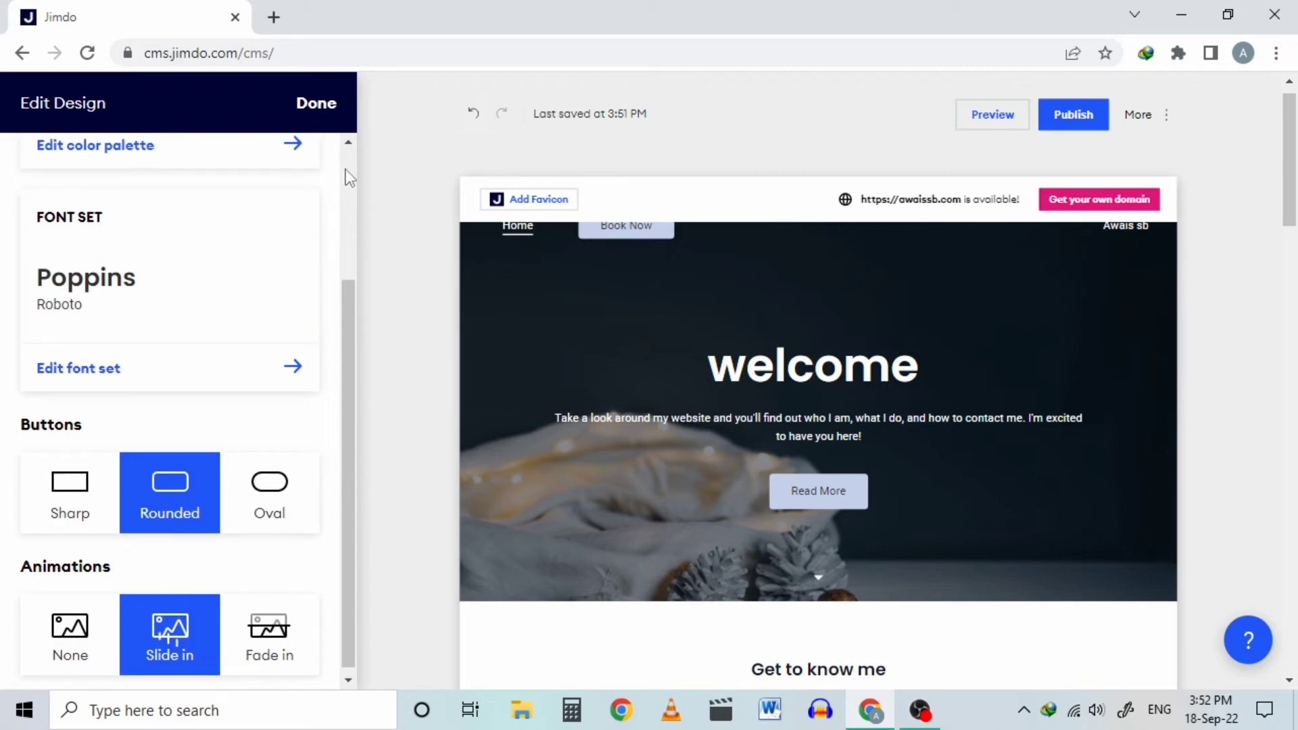
click(331, 109)
click(109, 357)
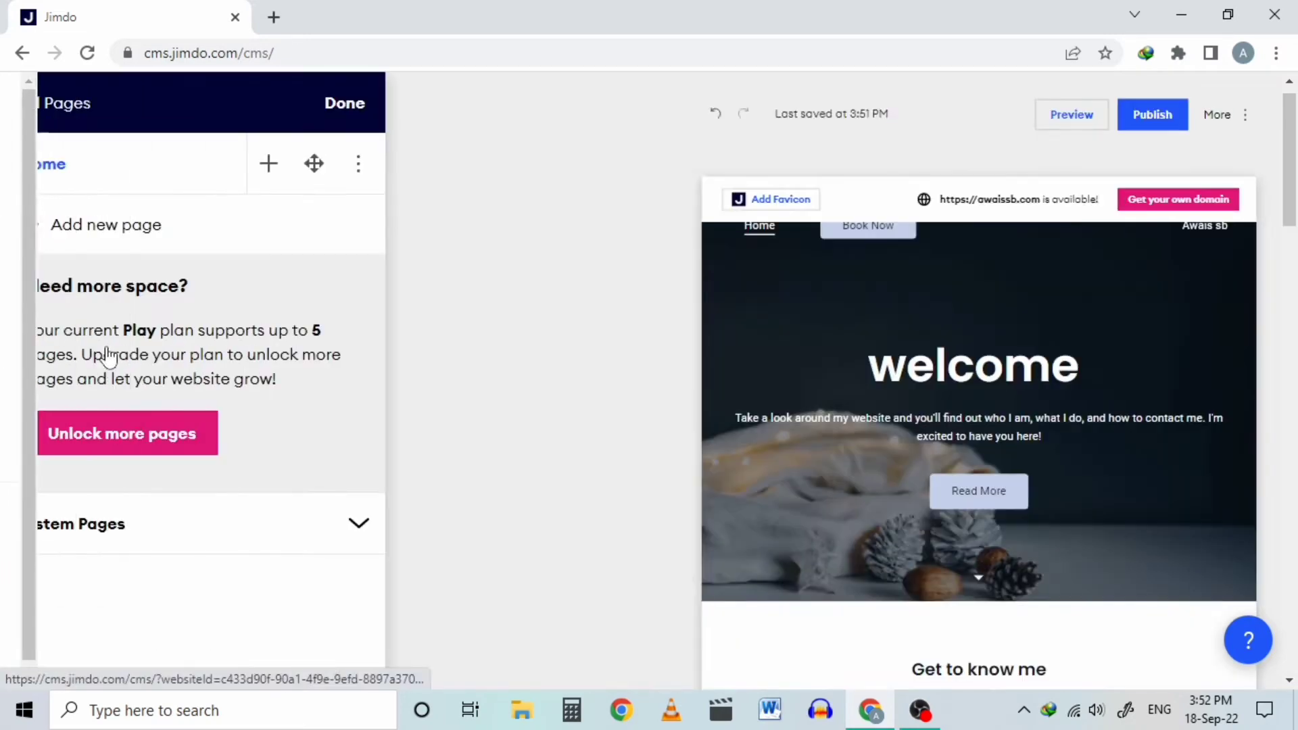
click(263, 504)
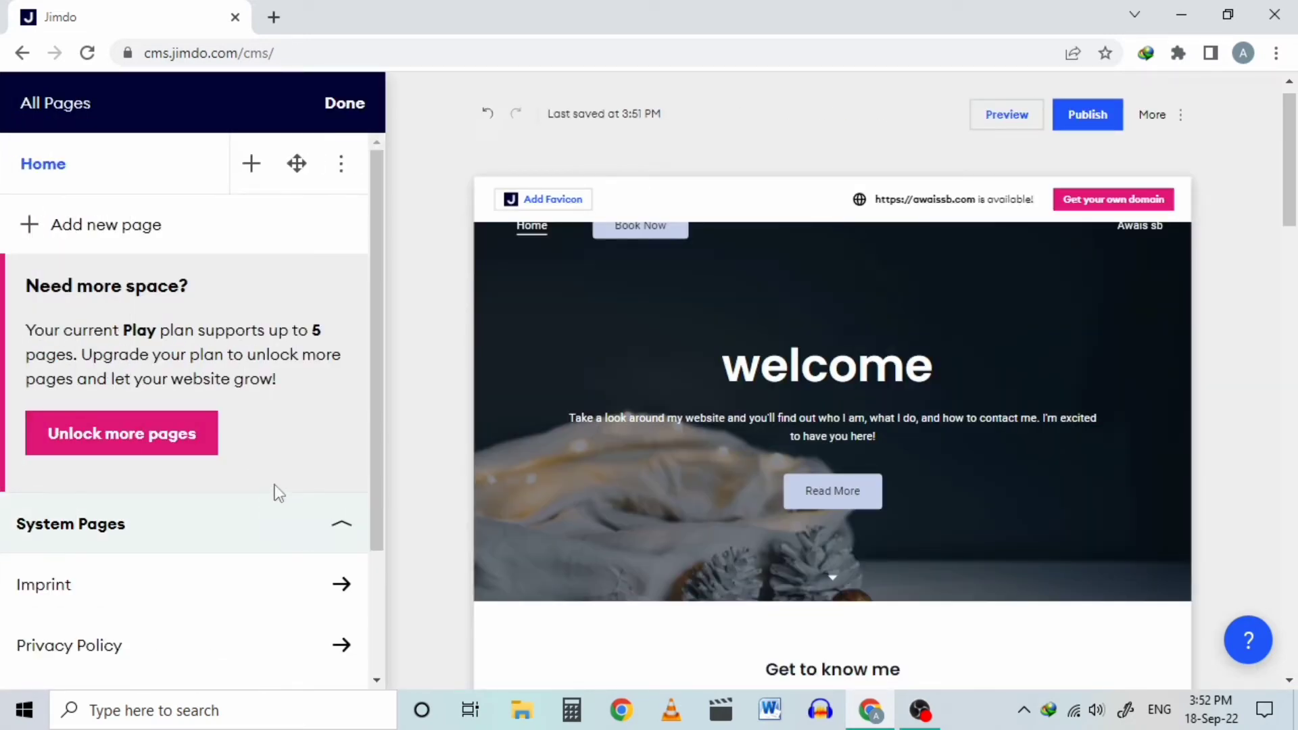
scroll(279, 481, down, 3)
scroll(279, 479, up, 3)
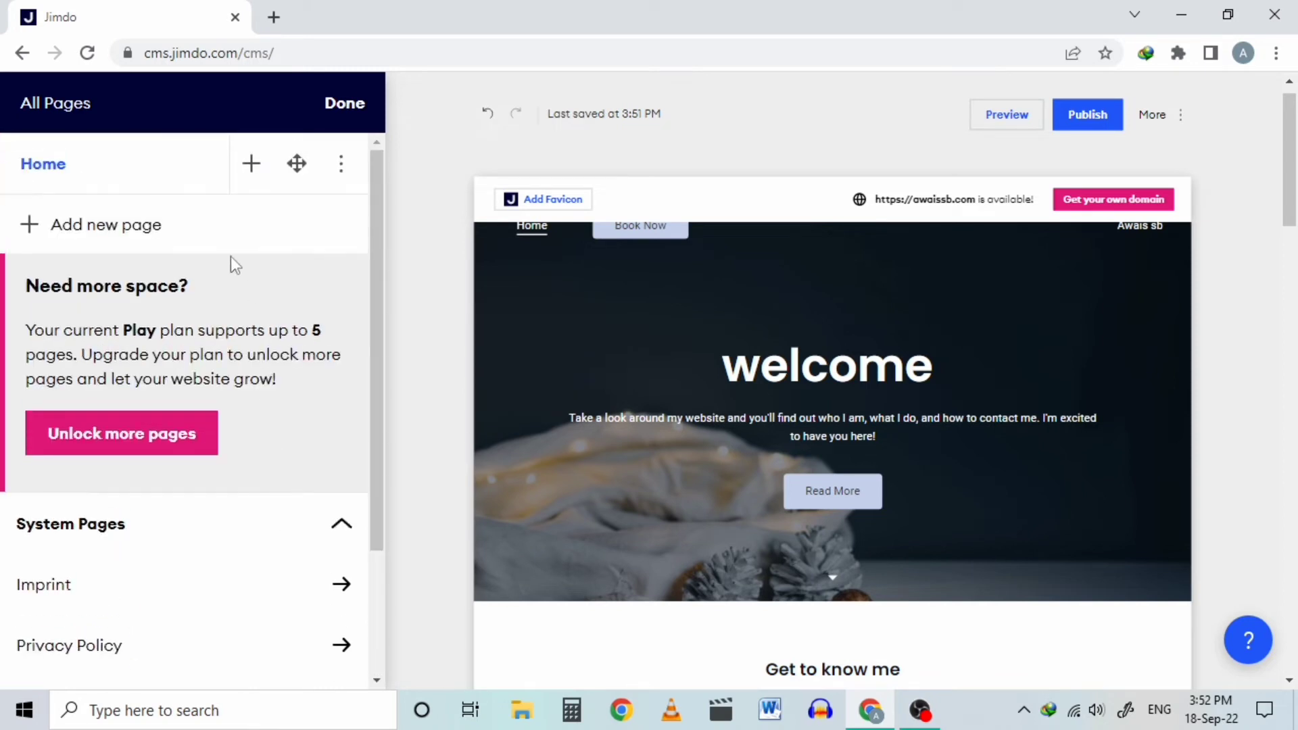
click(346, 107)
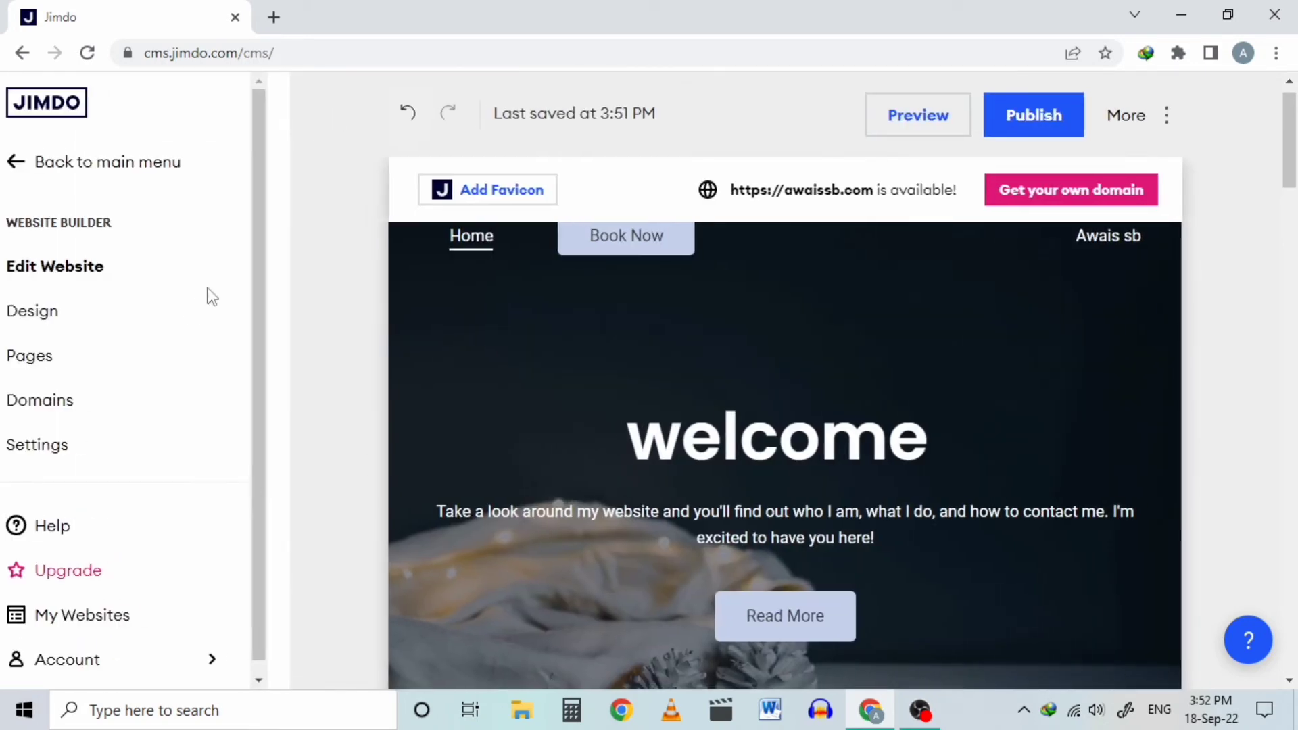
Step: Review the Domains and Settings pages, then publish the site and open its live link
click(90, 409)
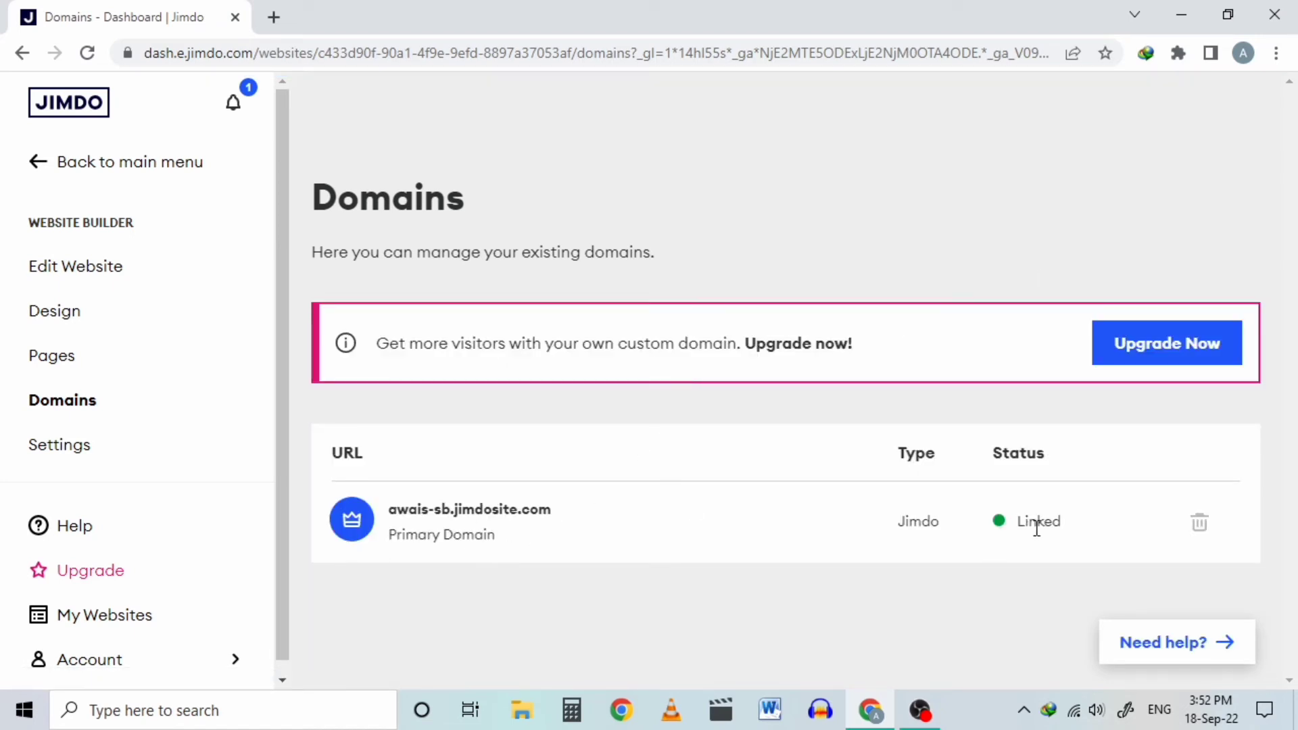
click(20, 53)
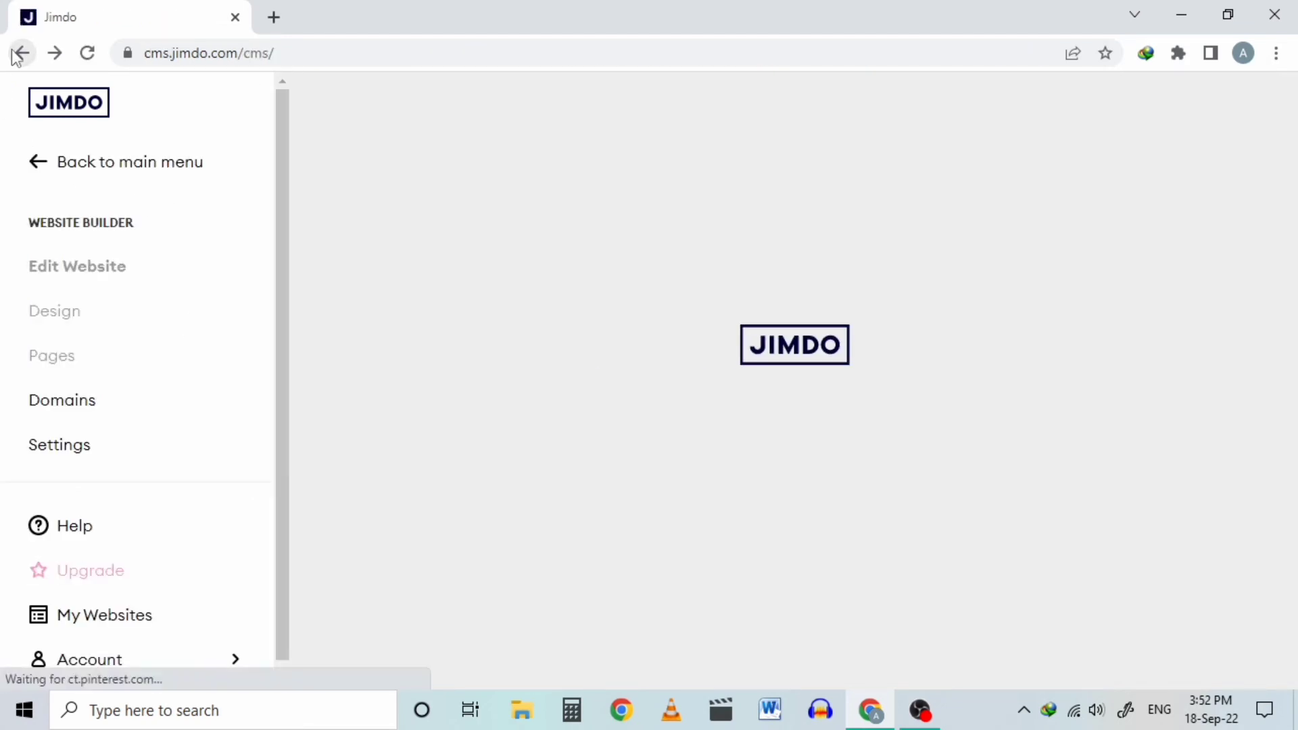
click(119, 452)
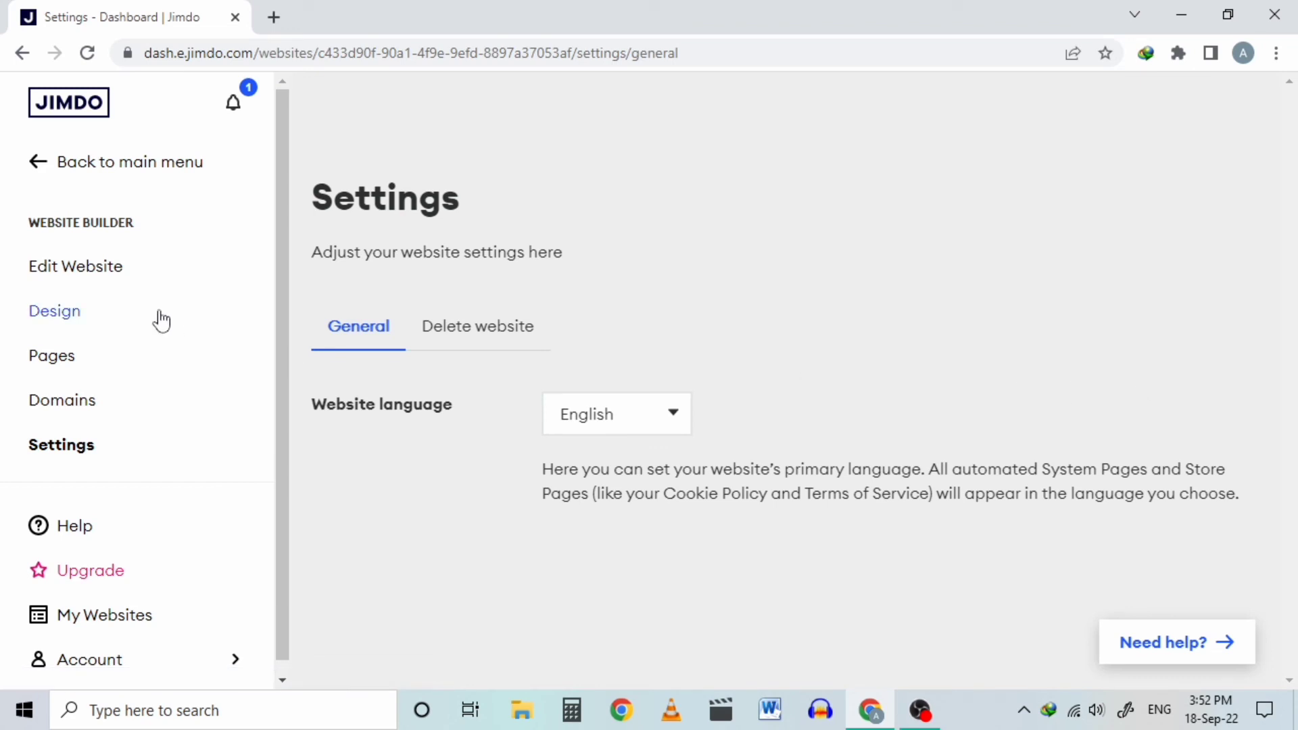
click(136, 266)
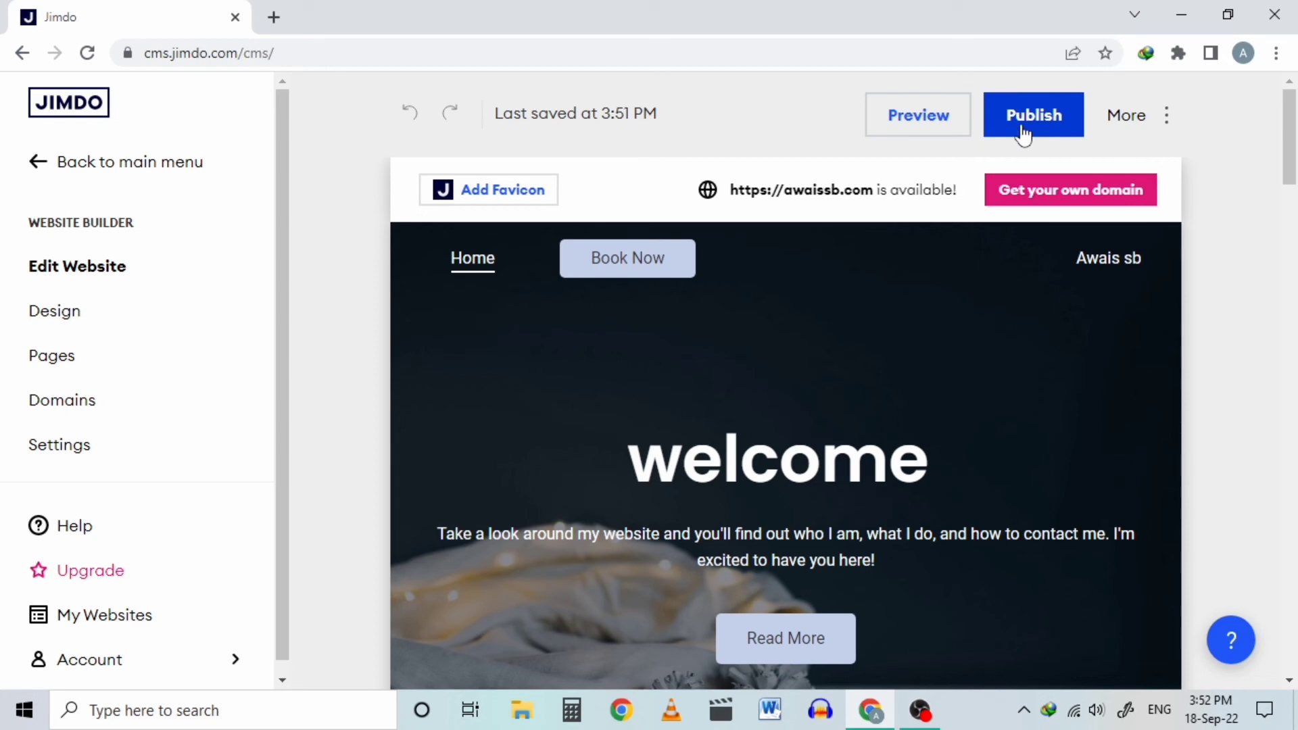
click(1023, 130)
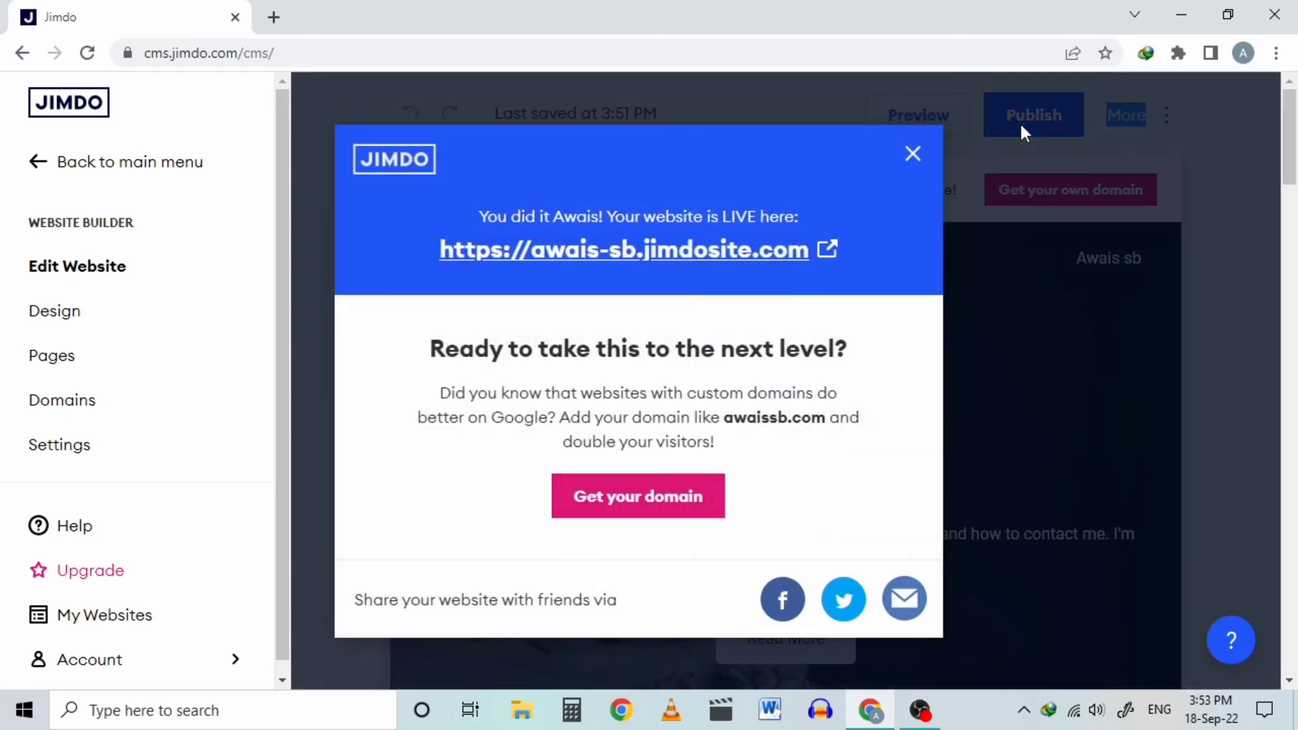
click(825, 261)
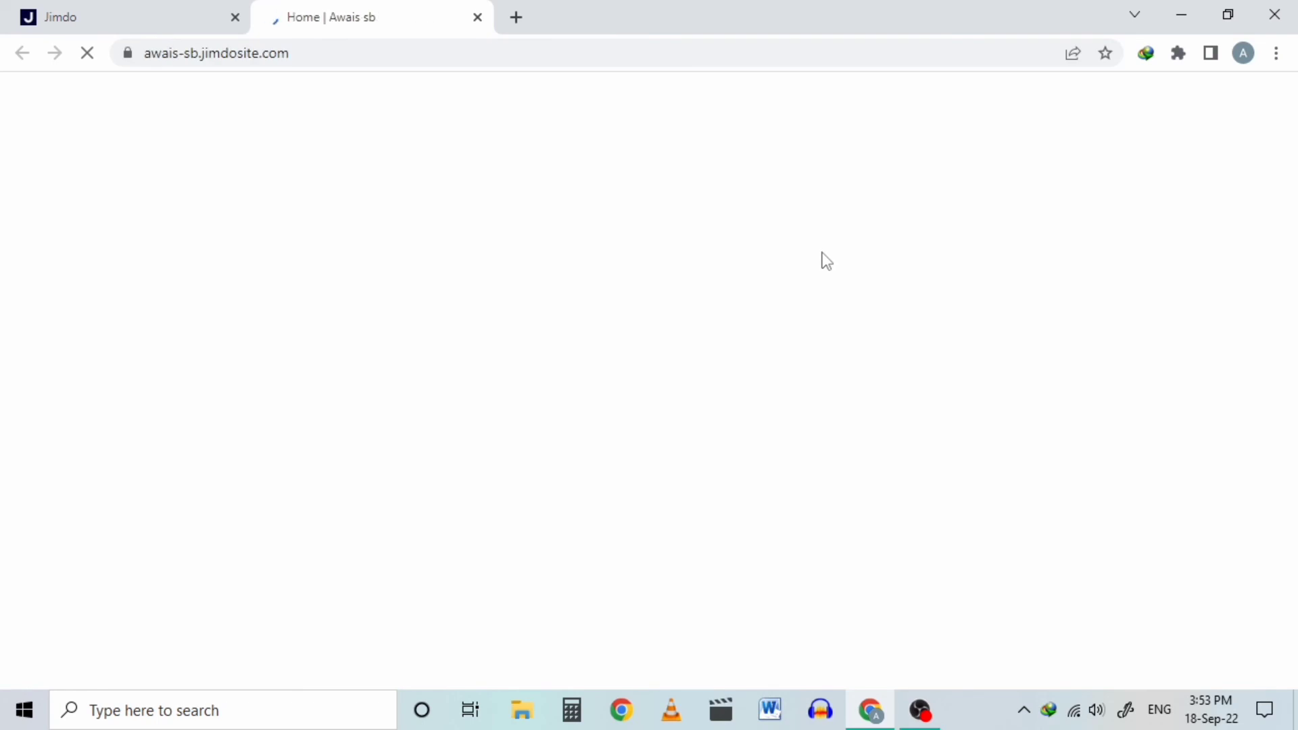
Step: Accept all cookies on the live site, browse the welcome page, and check its awais-sb.jimdosite.com address
scroll(864, 274, down, 15)
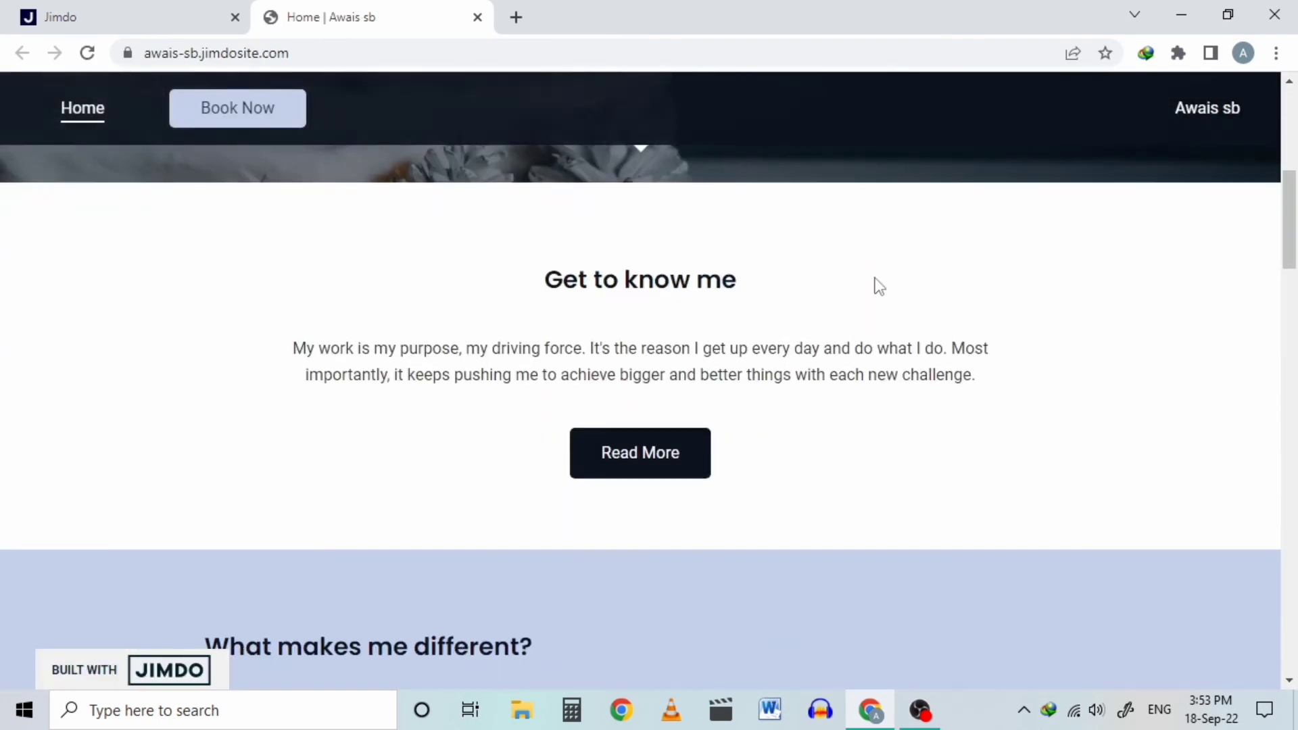
scroll(874, 285, down, 4)
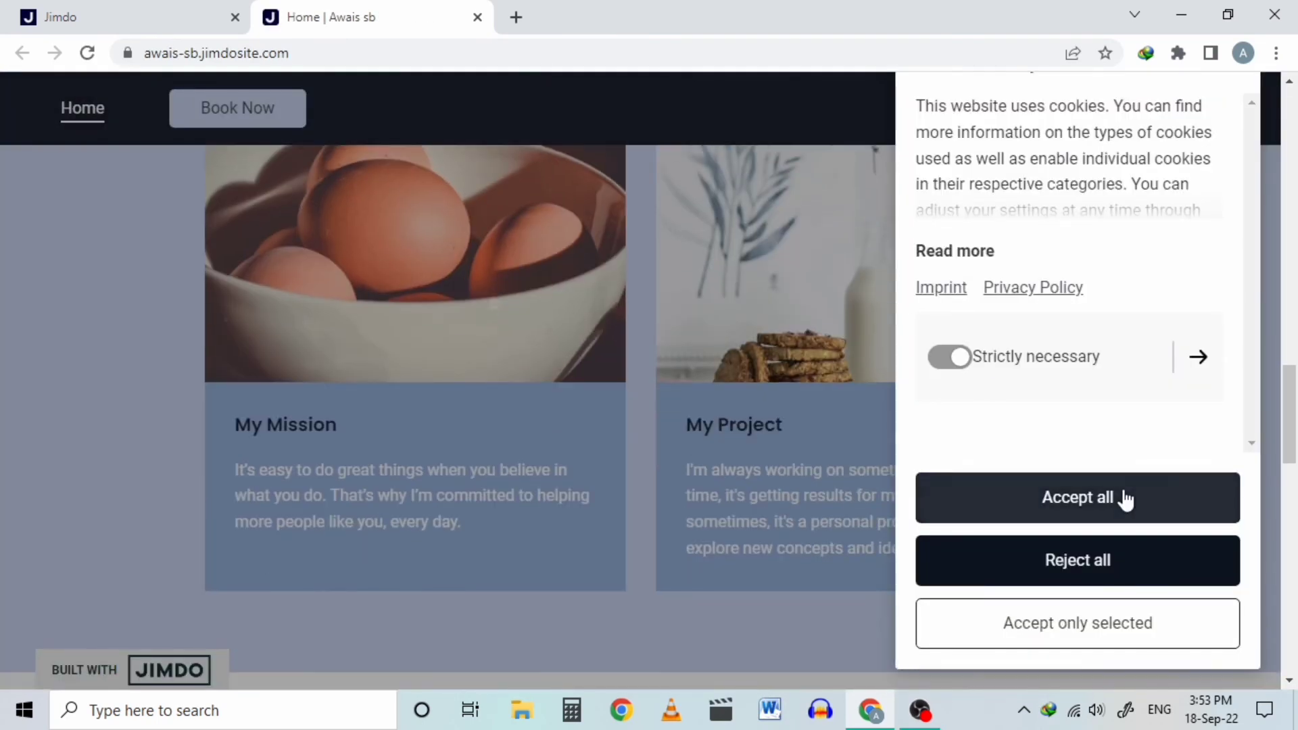
click(1123, 497)
scroll(1095, 474, down, 8)
scroll(1053, 448, down, 9)
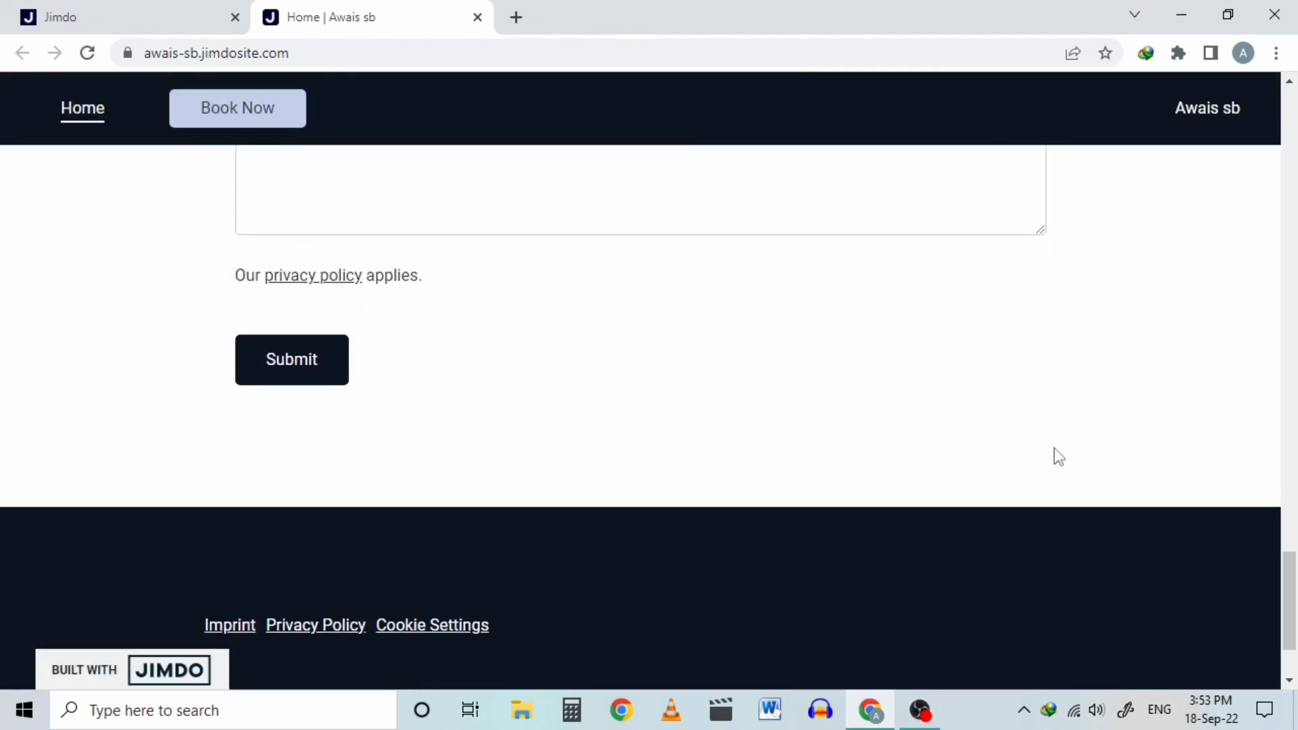
scroll(1054, 447, up, 15)
scroll(1054, 449, up, 20)
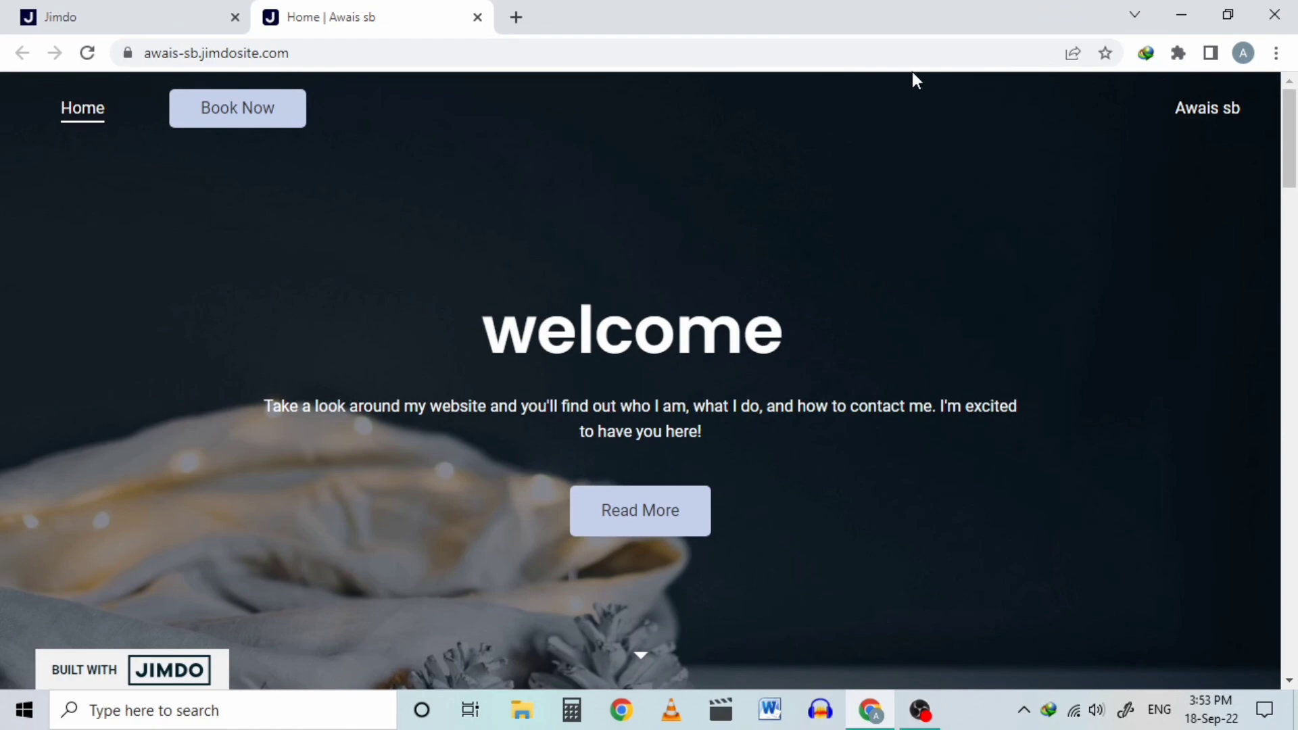
mouse_move(1295, 109)
mouse_down()
mouse_move(1295, 467)
mouse_move(1295, 101)
mouse_up()
click(775, 52)
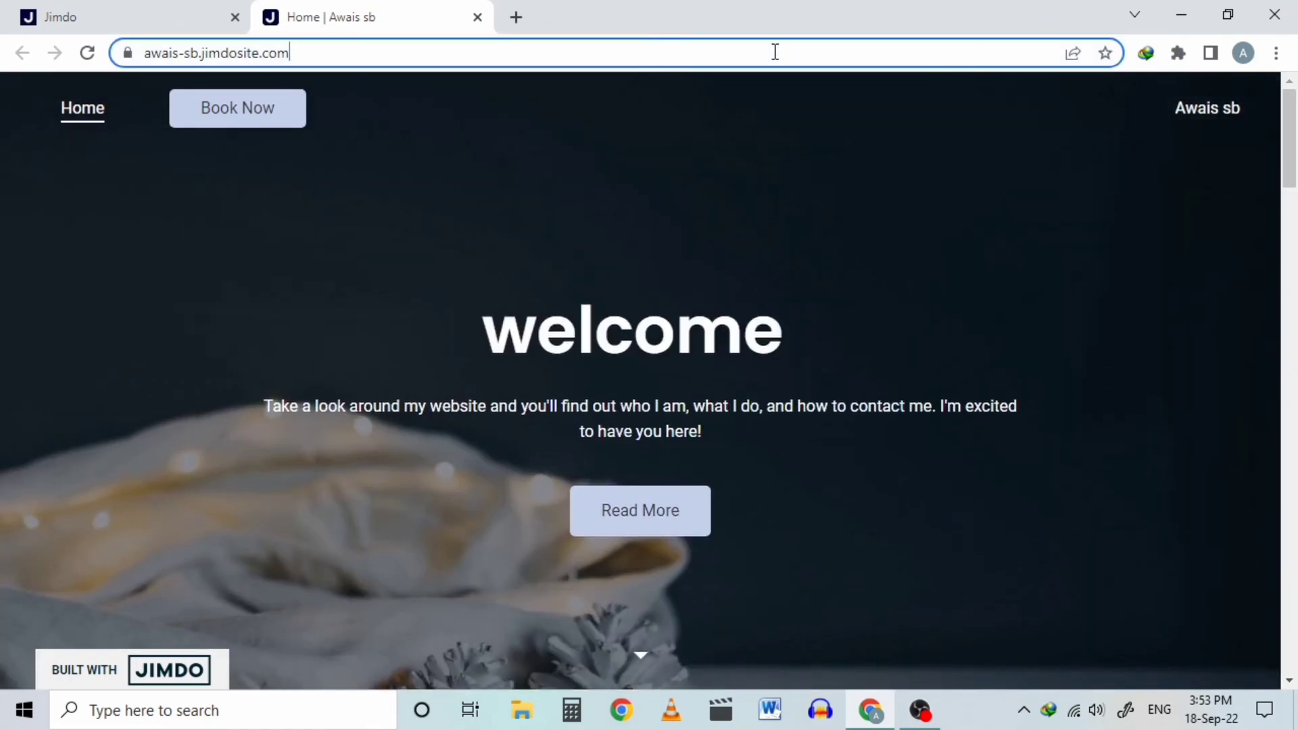